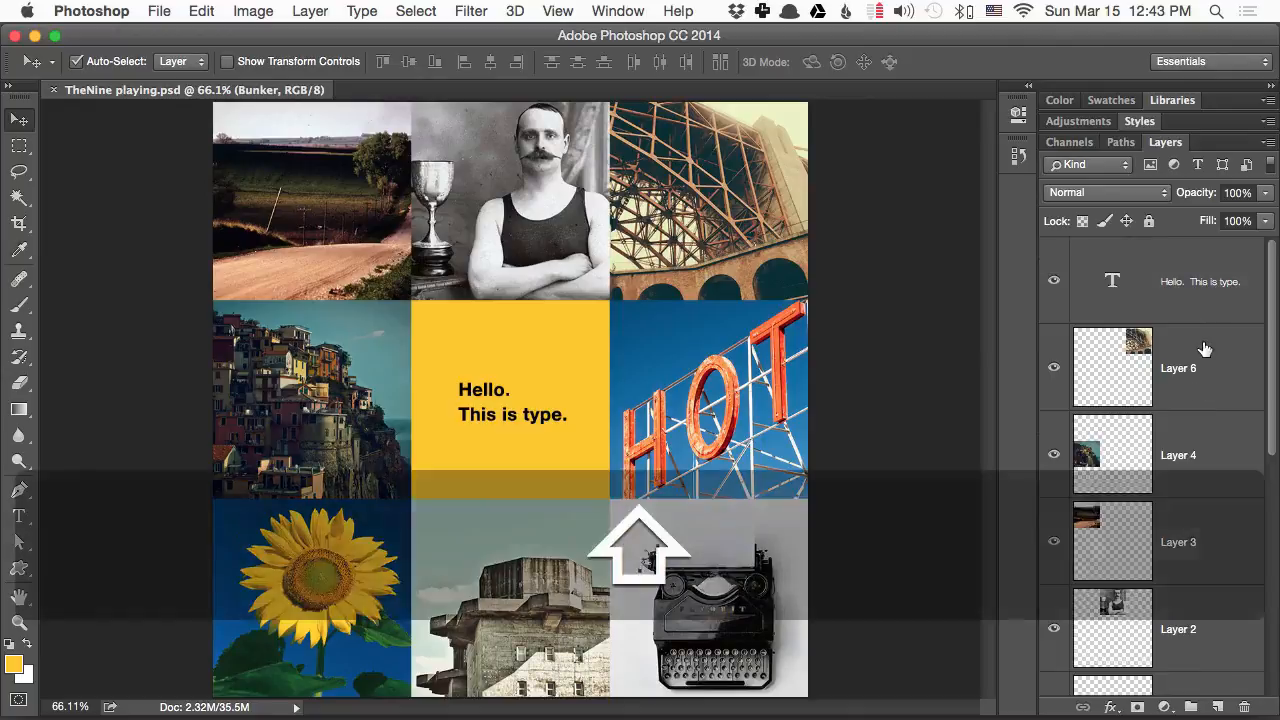
- Group all the photo layers between the text and the Background, and hide the group
{"action": "left_click", "coordinate": [1183, 706]}
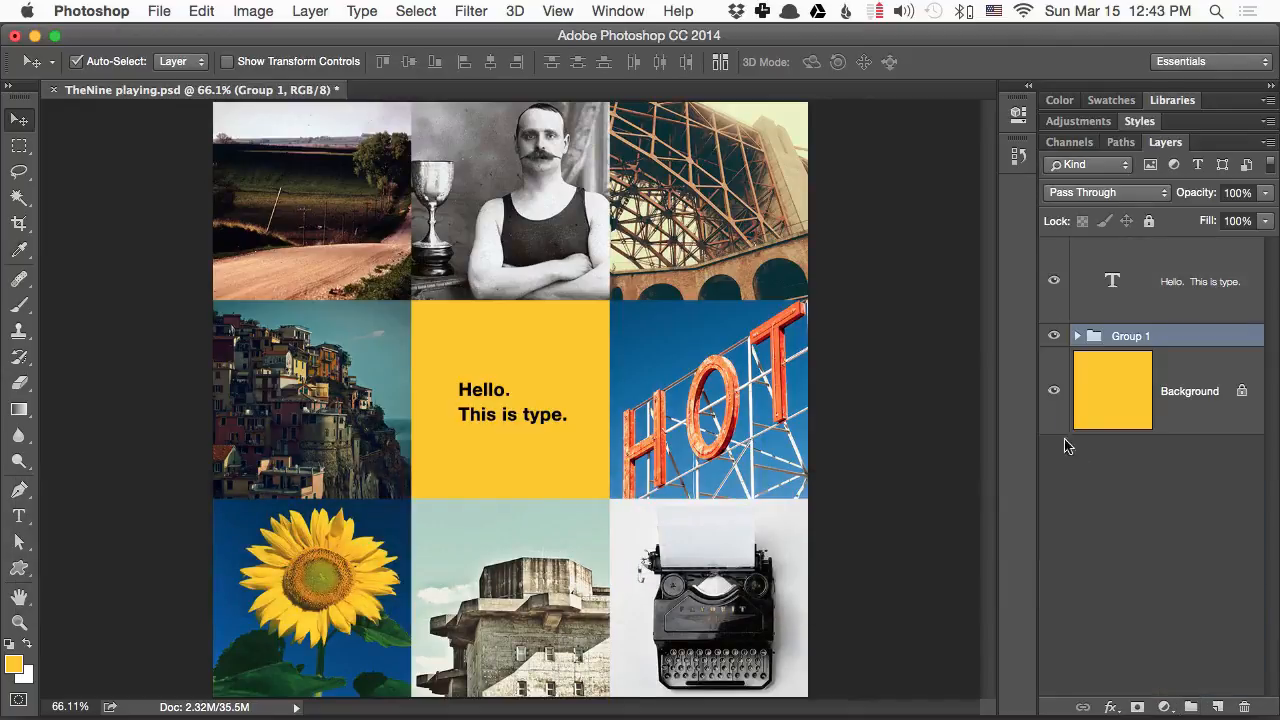
{"action": "left_click", "coordinate": [1054, 337]}
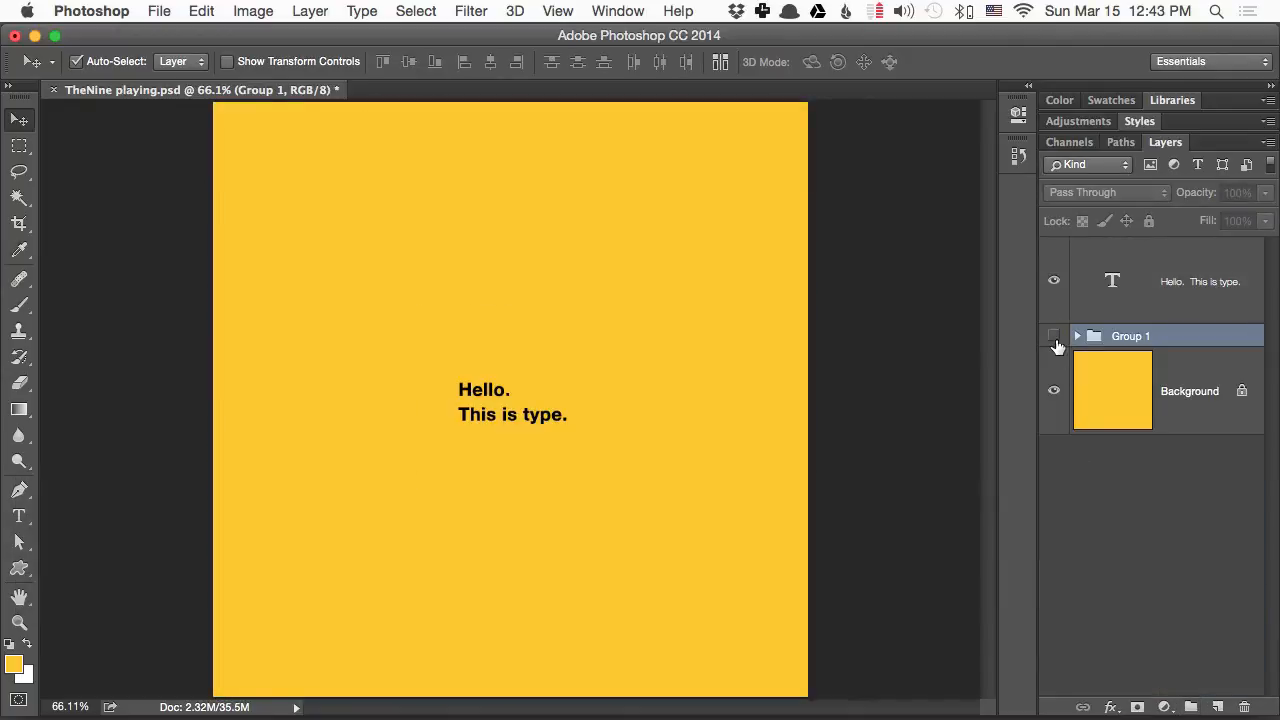
- Add a new layer beneath the text and make a rectangular selection around the "Hello. This is type." text
{"action": "left_click", "coordinate": [1218, 707]}
{"action": "key", "text": "m"}
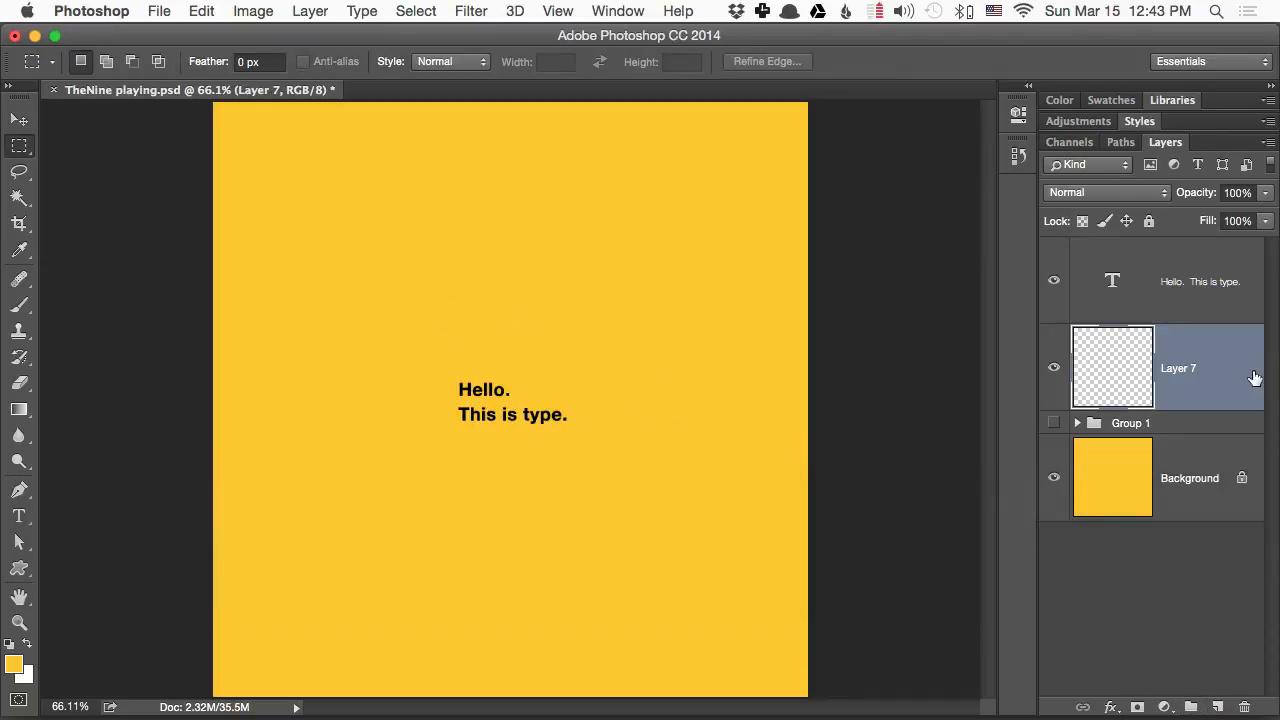
{"action": "left_click", "coordinate": [14, 148]}
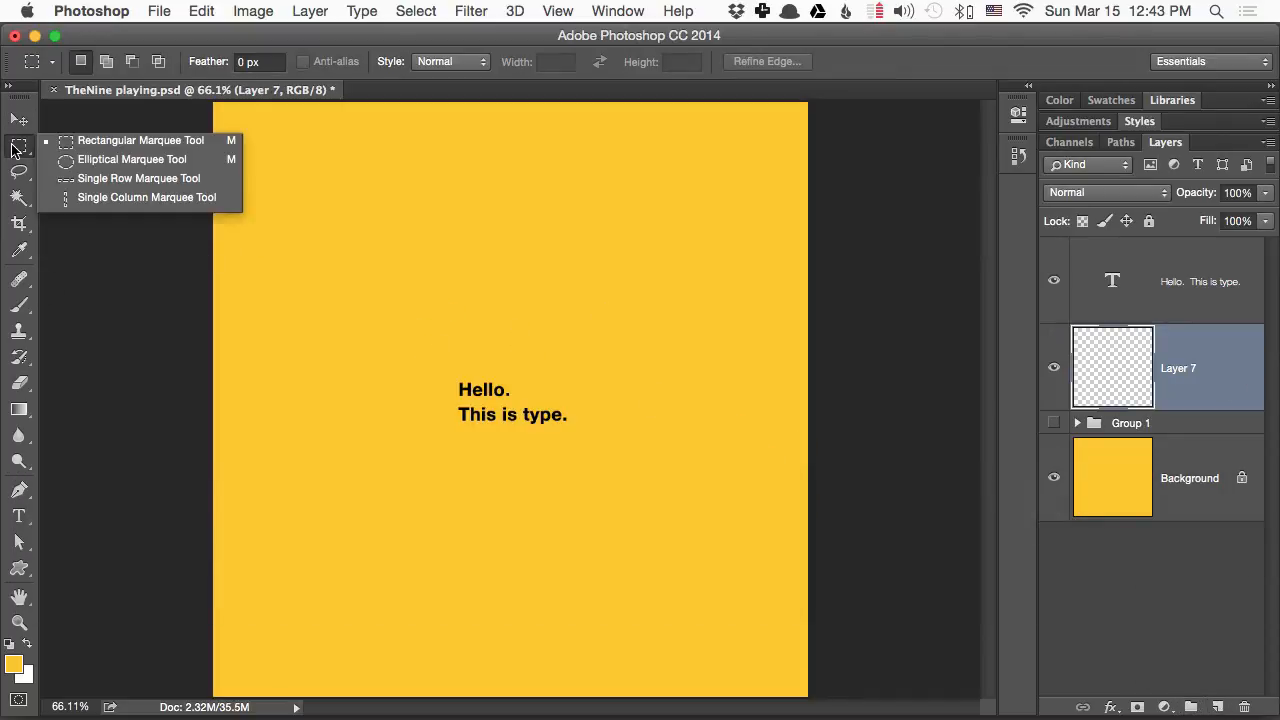
{"action": "left_click_drag", "start_coordinate": [400, 334], "coordinate": [634, 478]}
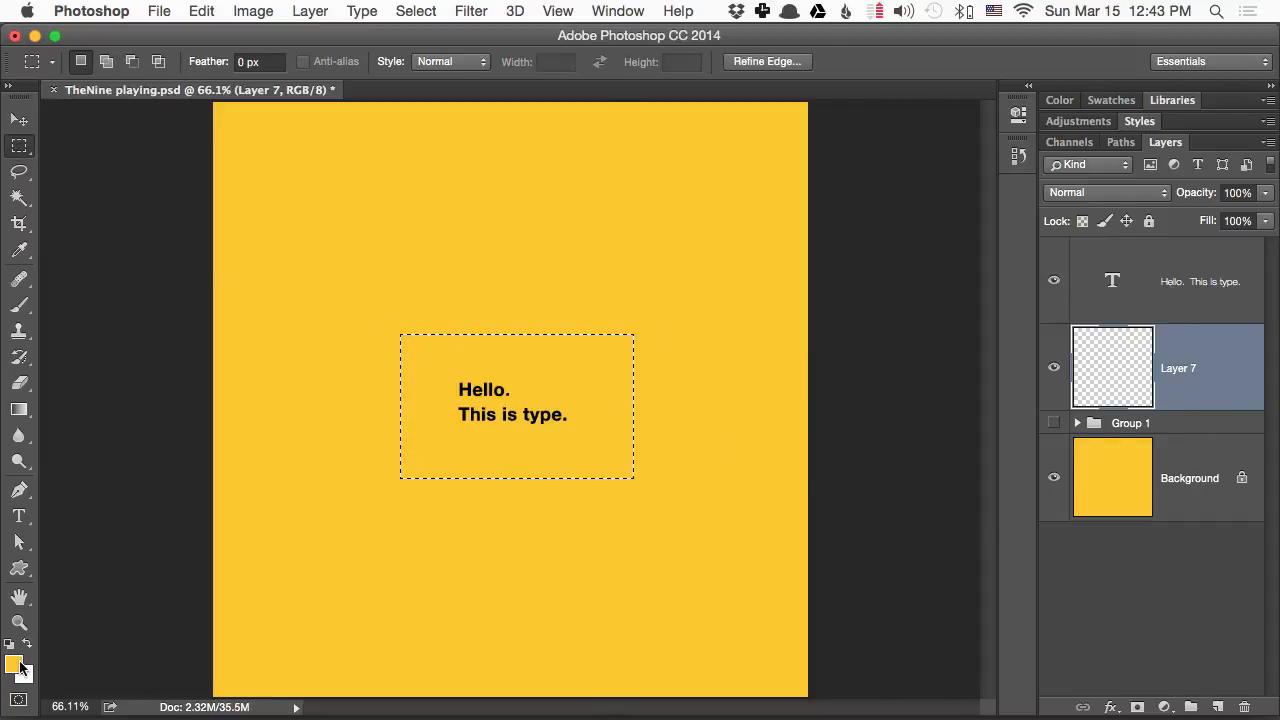
- Set the foreground colour to a dark orange
{"action": "left_click", "coordinate": [14, 664]}
{"action": "left_click_drag", "start_coordinate": [910, 226], "coordinate": [910, 366]}
{"action": "left_click", "coordinate": [866, 269]}
{"action": "left_click_drag", "start_coordinate": [866, 269], "coordinate": [876, 176]}
{"action": "left_click", "coordinate": [1041, 125]}
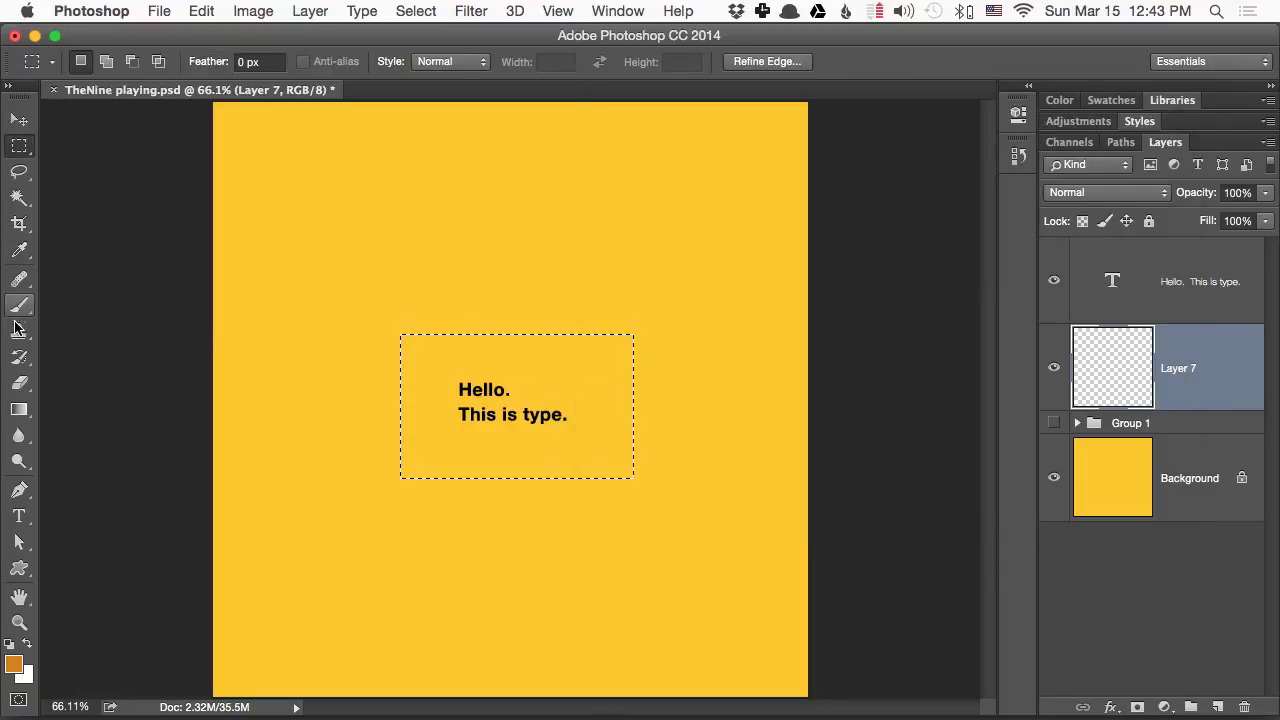
- Fill the rectangular selection with the orange using the Paint Bucket, deselect it, and shift the rectangle slightly to centre it behind the text
{"action": "left_click", "coordinate": [18, 412]}
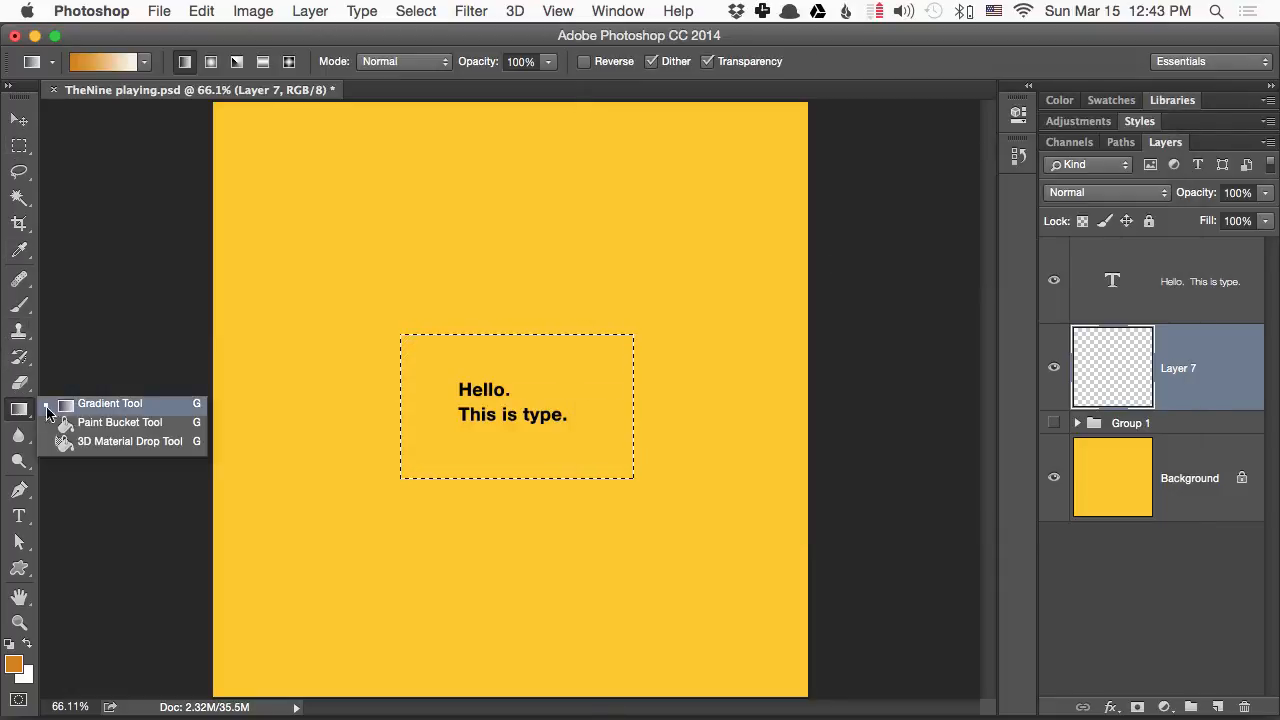
{"action": "left_click", "coordinate": [66, 443]}
{"action": "left_click", "coordinate": [478, 374]}
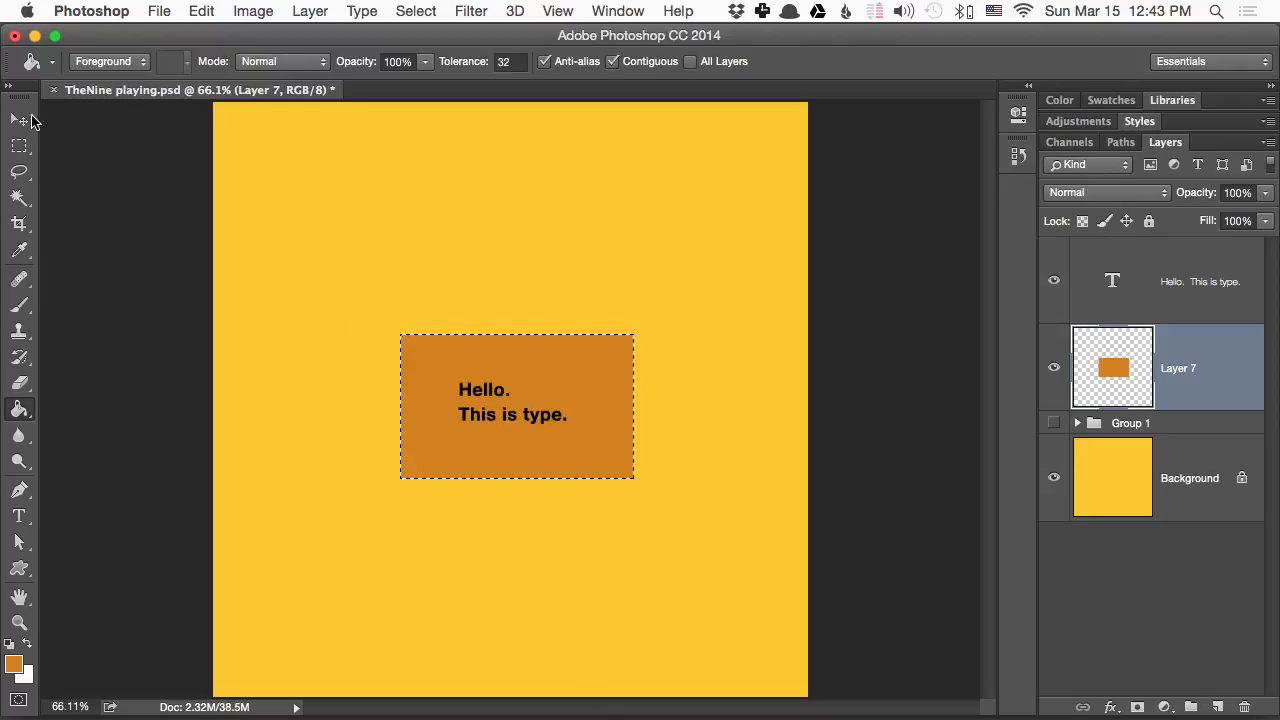
{"action": "left_click", "coordinate": [19, 146]}
{"action": "left_click", "coordinate": [276, 258]}
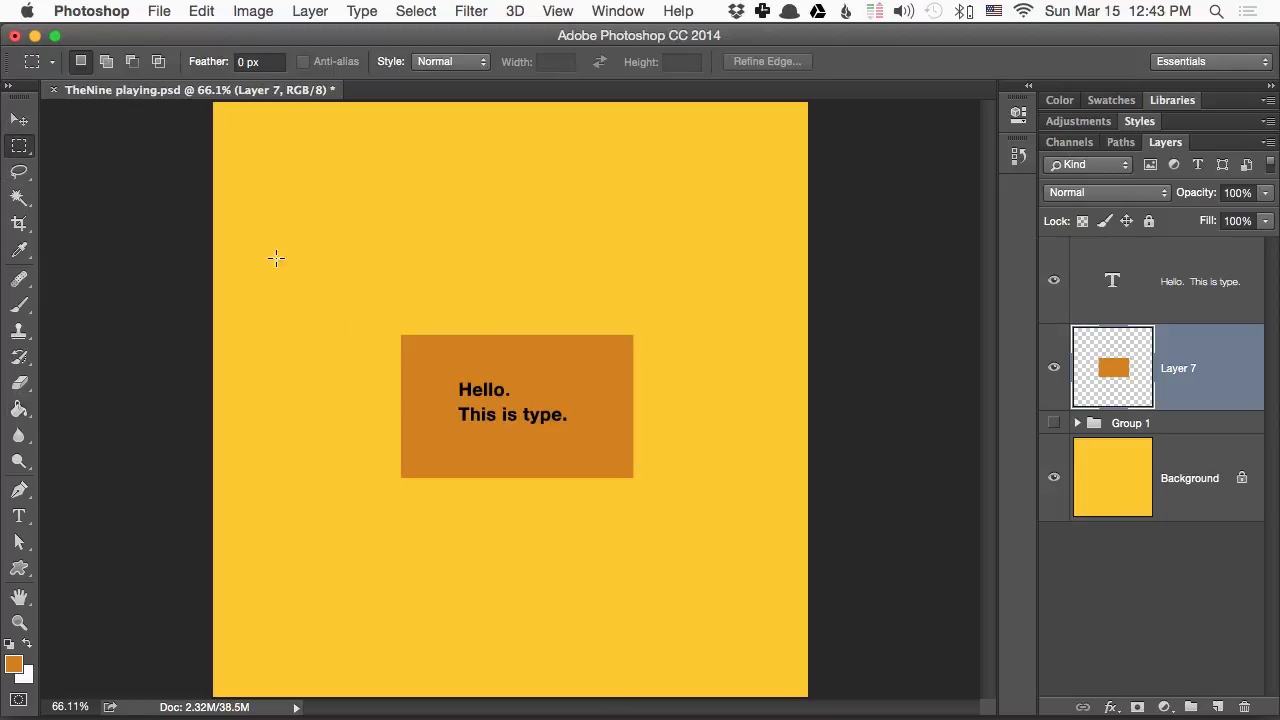
{"action": "left_click", "coordinate": [20, 118]}
{"action": "mouse_move", "coordinate": [600, 378]}
{"action": "left_mouse_down"}
{"action": "mouse_move", "coordinate": [594, 349]}
{"action": "mouse_move", "coordinate": [595, 375]}
{"action": "left_mouse_up"}
- Switch to Finder and place 50 - City Hill.jpg, 40 - Slides.jpg and 30 - Hoch Bunker.jpg from the Photoshop folder into the Photoshop document
{"action": "key", "text": "super+Tab"}
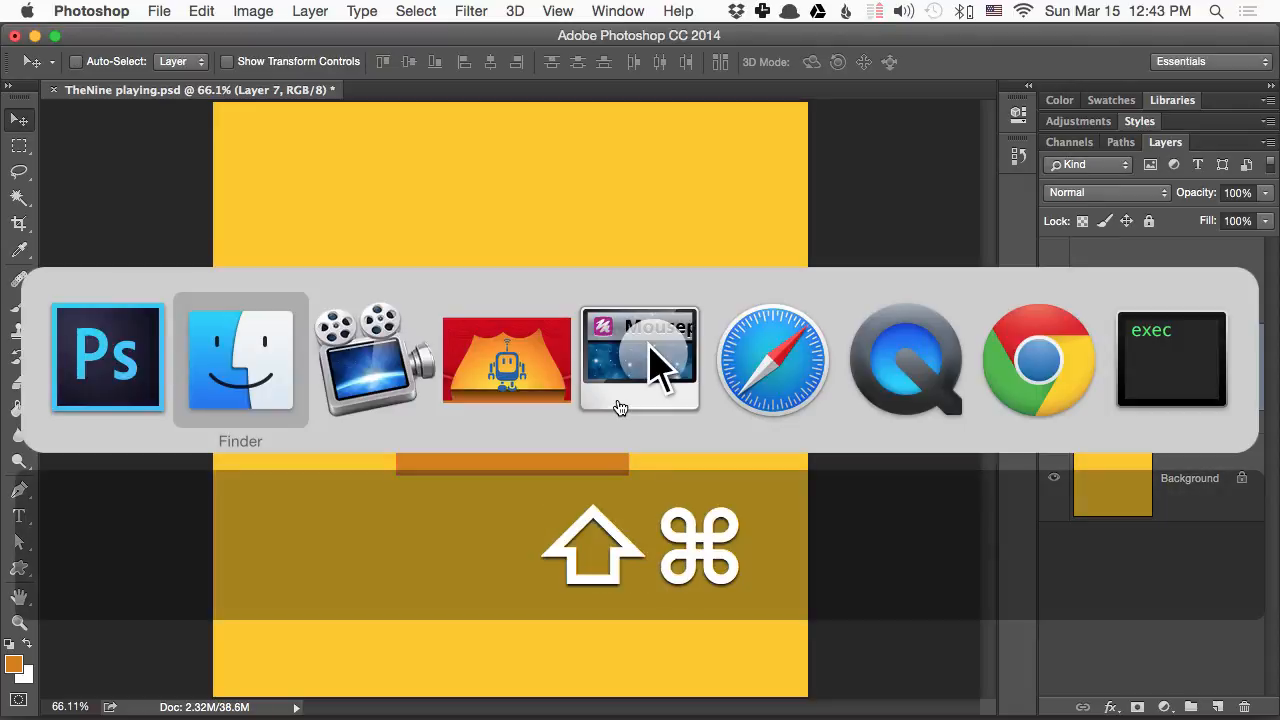
{"action": "key", "text": "super+shift+Tab"}
{"action": "key", "text": "super+Tab"}
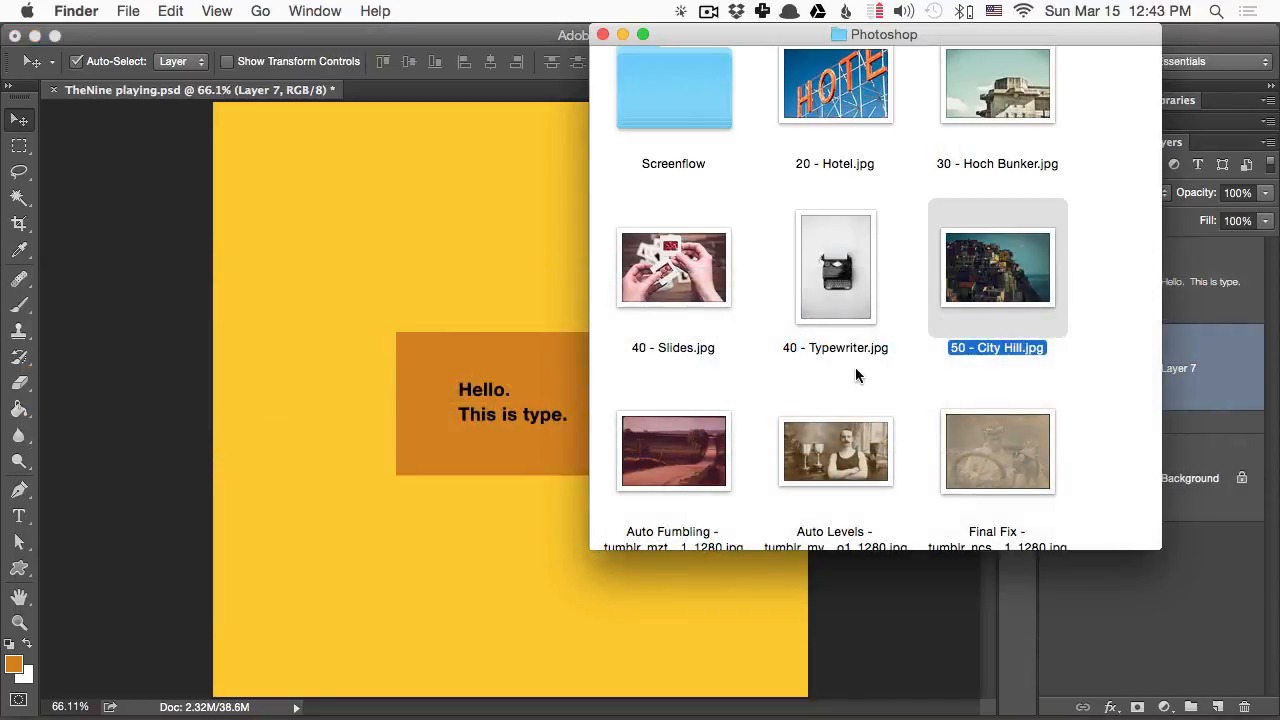
{"action": "left_click", "coordinate": [855, 368]}
{"action": "left_click", "coordinate": [1018, 292]}
{"action": "left_click", "coordinate": [655, 263], "text": "shift"}
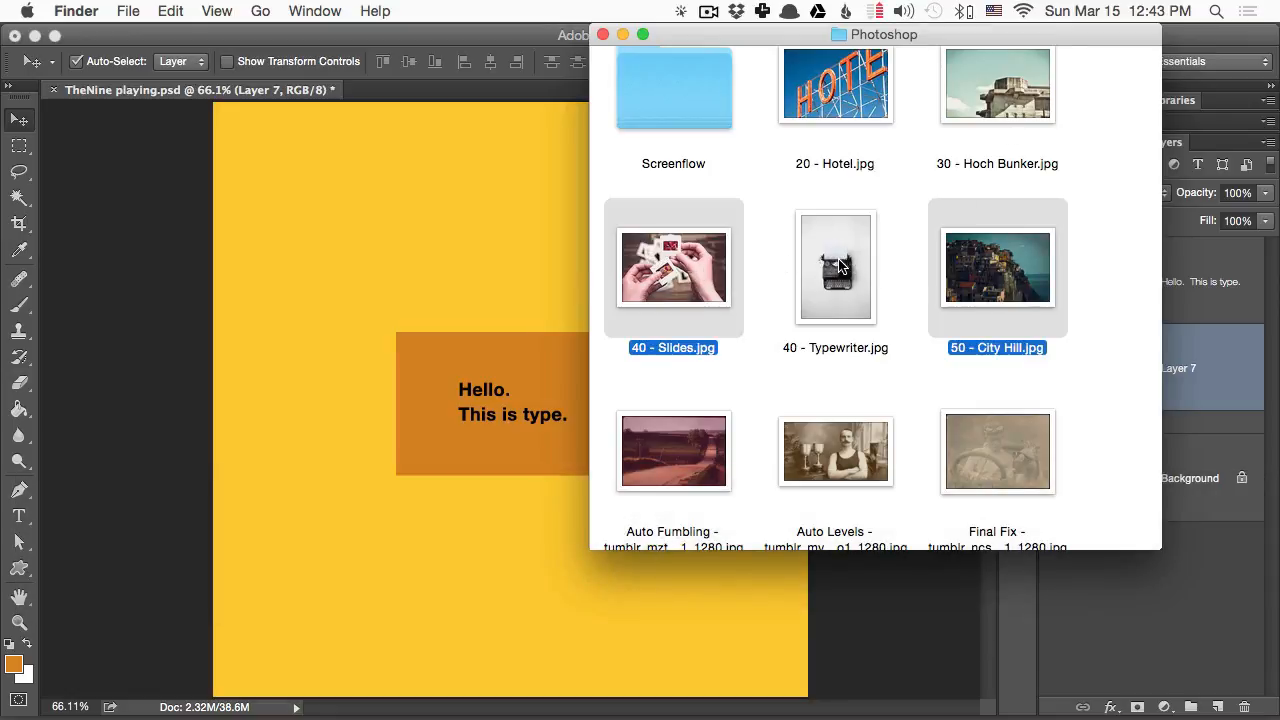
{"action": "left_click", "coordinate": [1010, 85], "text": "super"}
{"action": "left_click_drag", "start_coordinate": [1003, 292], "coordinate": [427, 346]}
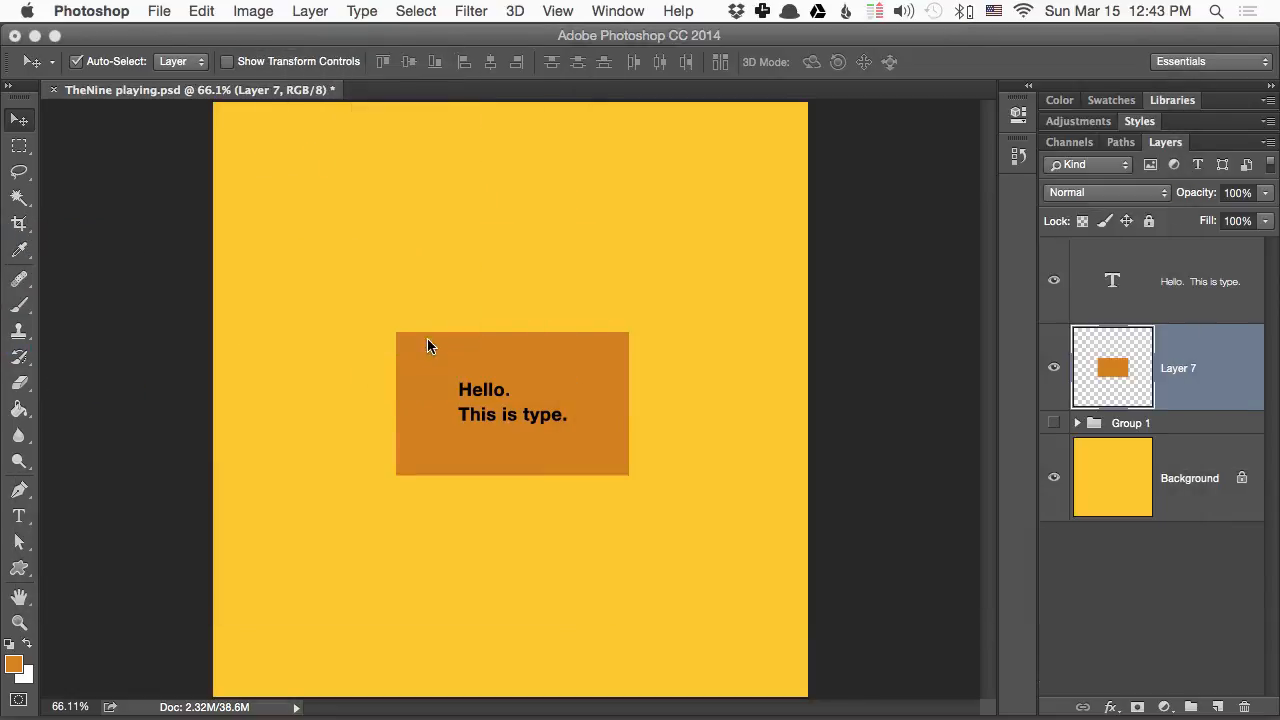
{"action": "key", "text": "Return"}
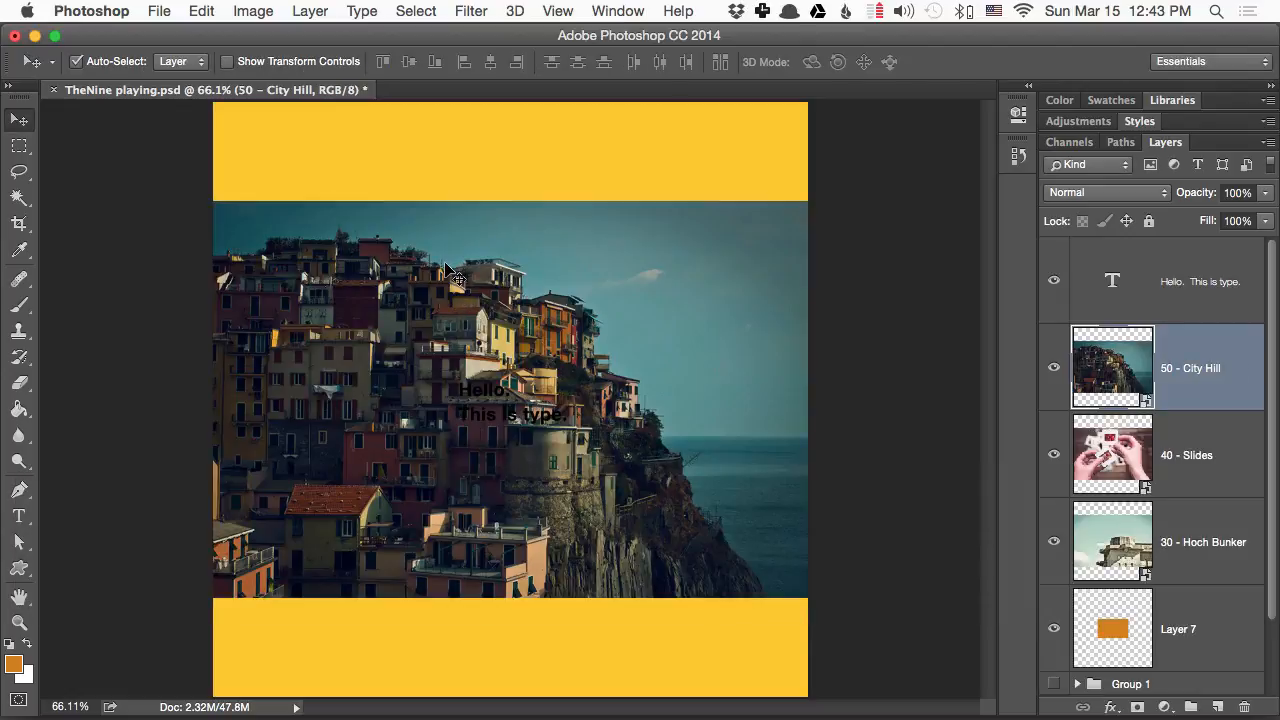
- Arrange the photos around the orange rectangle: City Hill below it, Slides above it and Hoch Bunker to its right
{"action": "left_click_drag", "start_coordinate": [447, 240], "coordinate": [452, 607]}
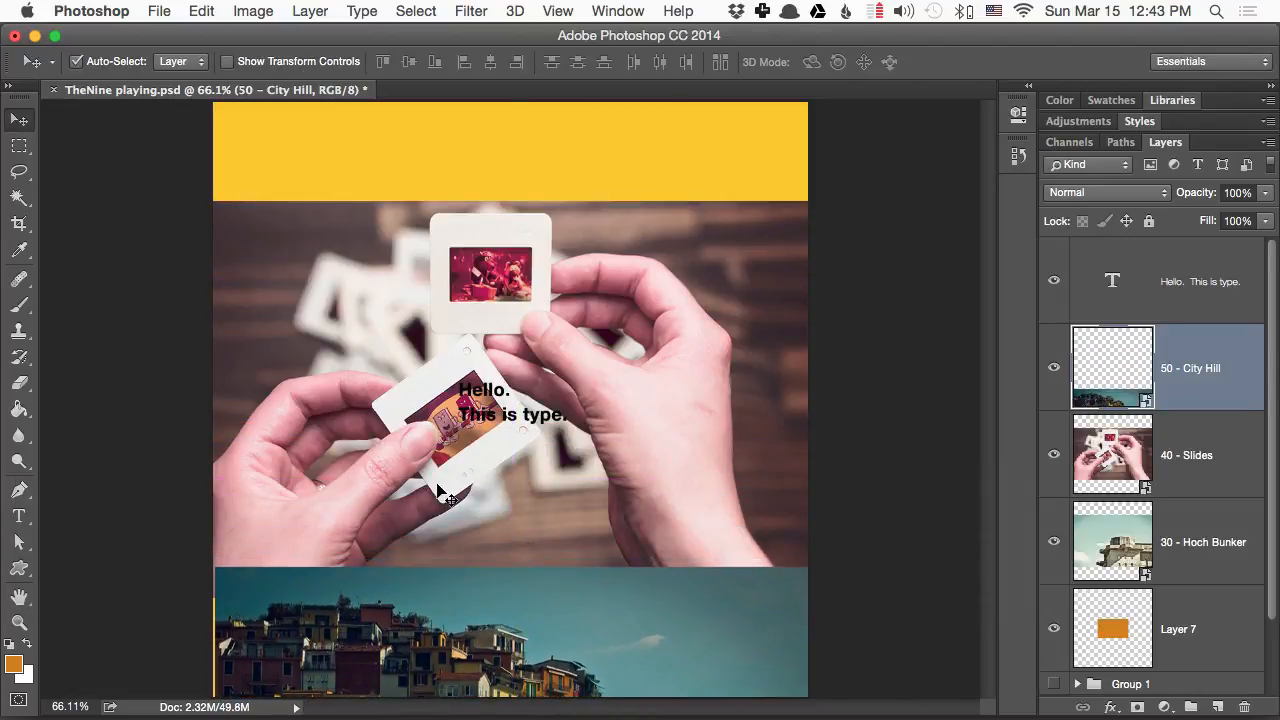
{"action": "left_click_drag", "start_coordinate": [443, 491], "coordinate": [428, 120]}
{"action": "left_click_drag", "start_coordinate": [418, 328], "coordinate": [840, 295]}
{"action": "left_click_drag", "start_coordinate": [378, 690], "coordinate": [353, 590]}
{"action": "left_click_drag", "start_coordinate": [525, 203], "coordinate": [537, 260]}
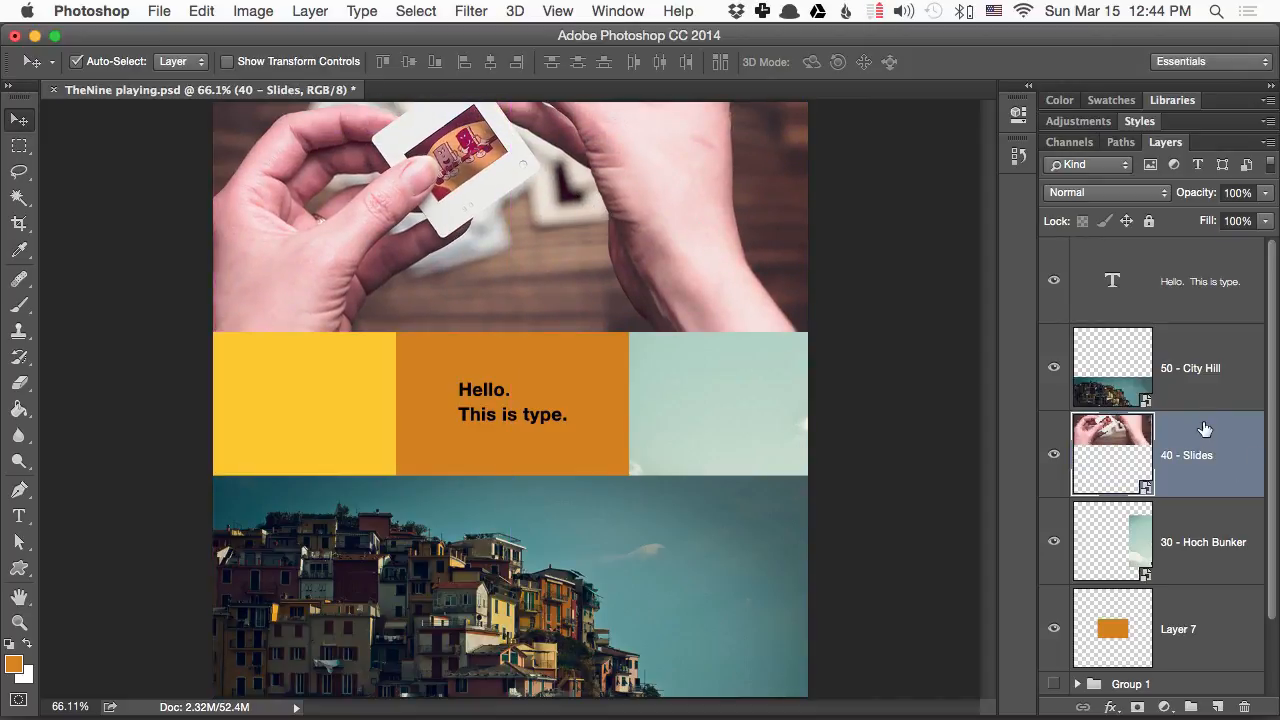
- Stack the 40 - Slides layer below Layer 7 and move its photo down so it extends behind the orange rectangle
{"action": "left_click_drag", "start_coordinate": [1204, 428], "coordinate": [1200, 645]}
{"action": "left_click_drag", "start_coordinate": [585, 196], "coordinate": [592, 338]}
{"action": "left_click_drag", "start_coordinate": [735, 324], "coordinate": [737, 457]}
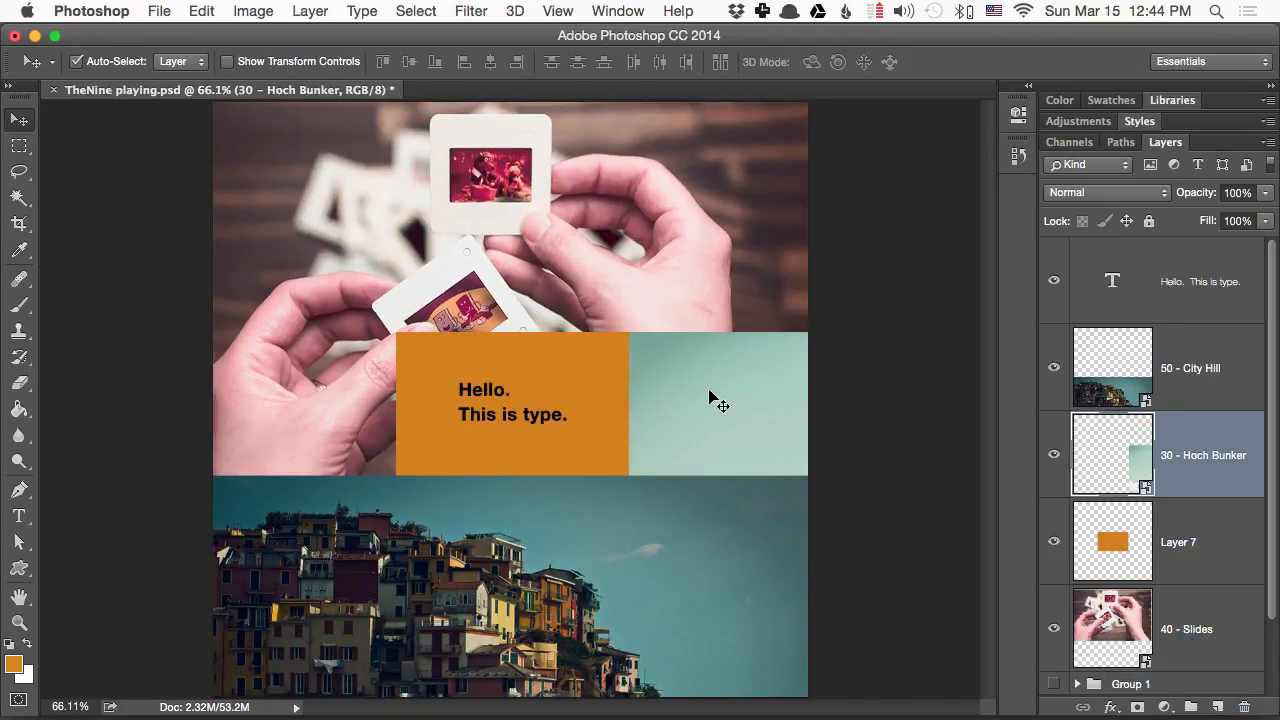
- Duplicate the Hoch Bunker photo, flip the copy horizontally and place it on the left side of the orange rectangle
{"action": "left_click_drag", "start_coordinate": [655, 396], "coordinate": [465, 382]}
{"action": "key", "text": "super+t"}
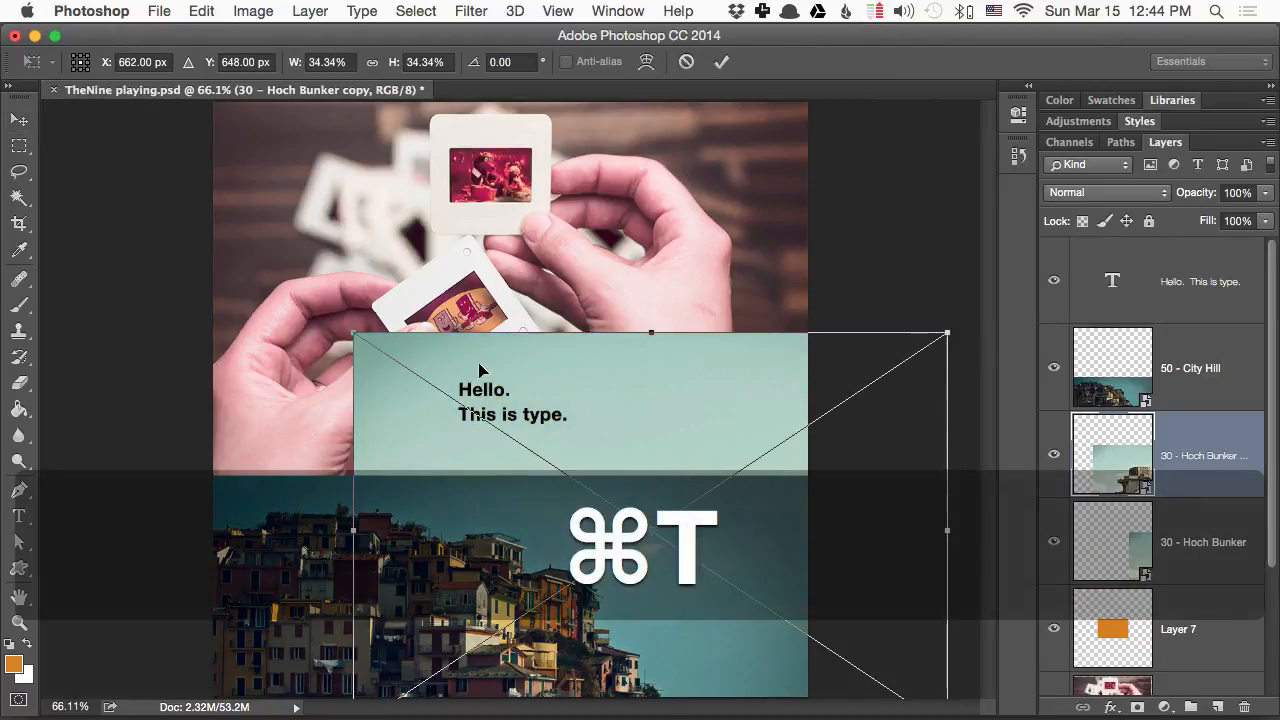
{"action": "right_click", "coordinate": [550, 345]}
{"action": "left_click", "coordinate": [500, 368]}
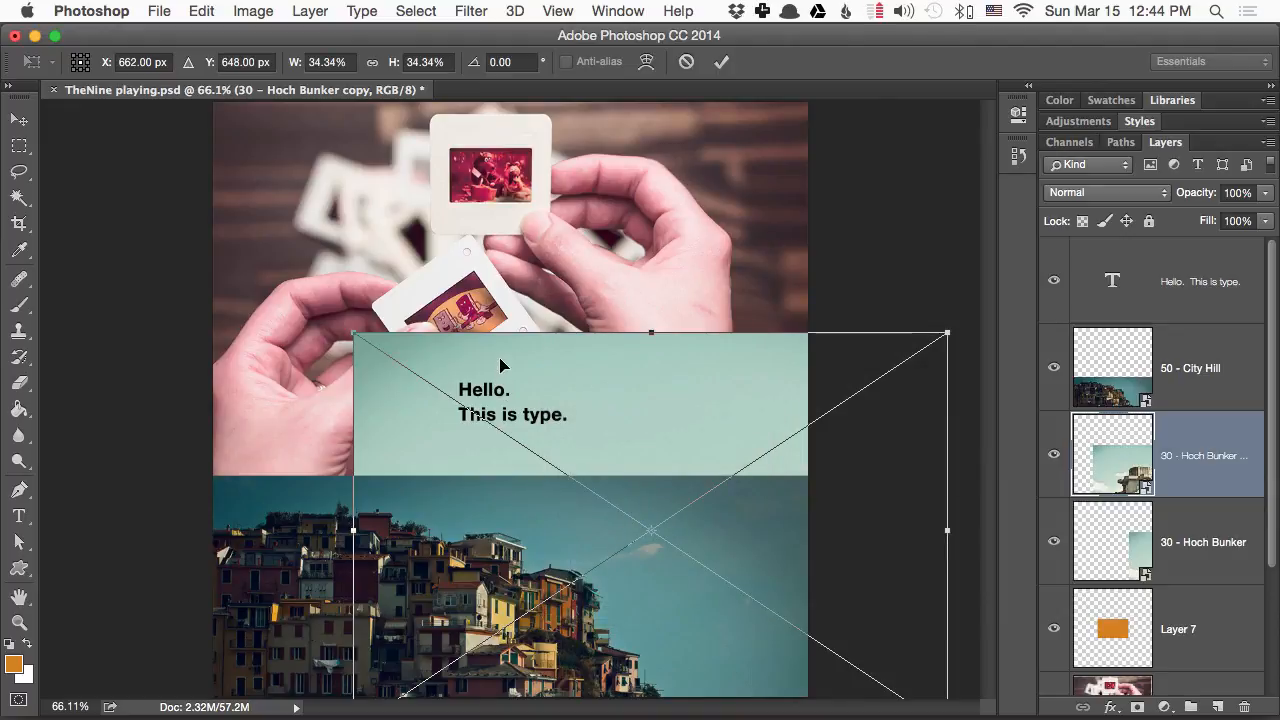
{"action": "right_click", "coordinate": [688, 369]}
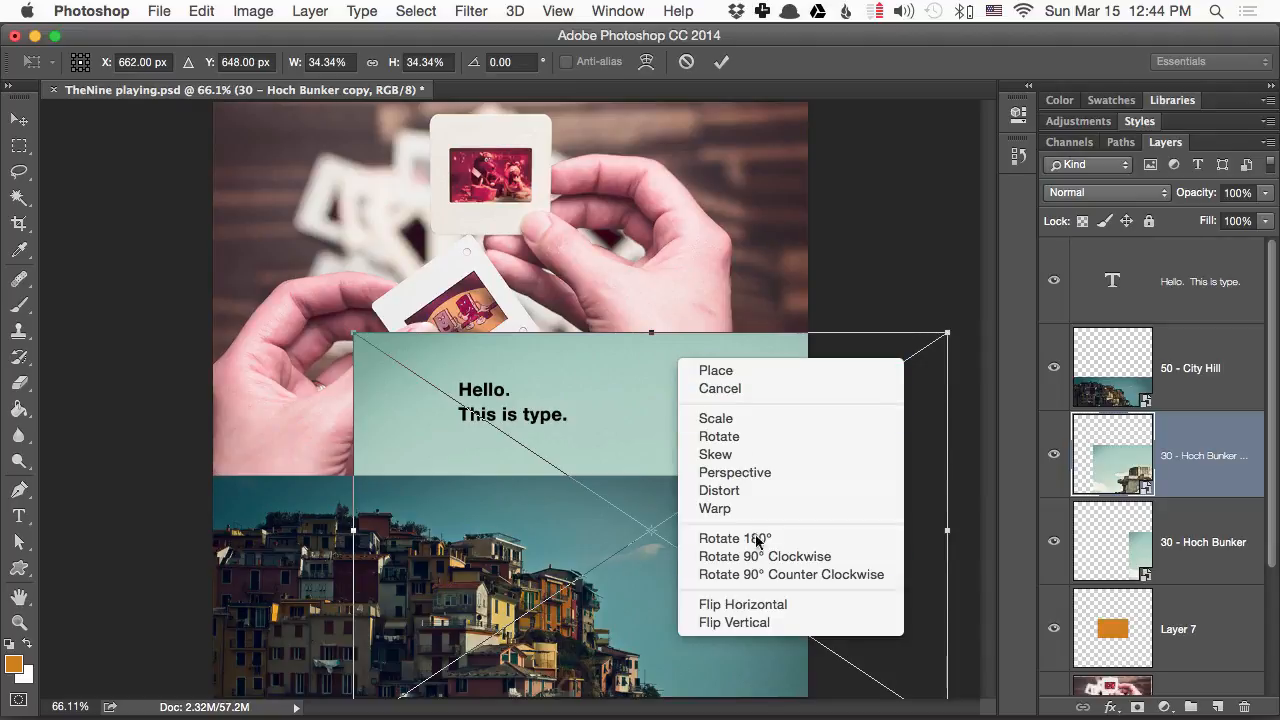
{"action": "left_click", "coordinate": [743, 604]}
{"action": "left_click_drag", "start_coordinate": [708, 366], "coordinate": [152, 372]}
{"action": "key", "text": "Return"}
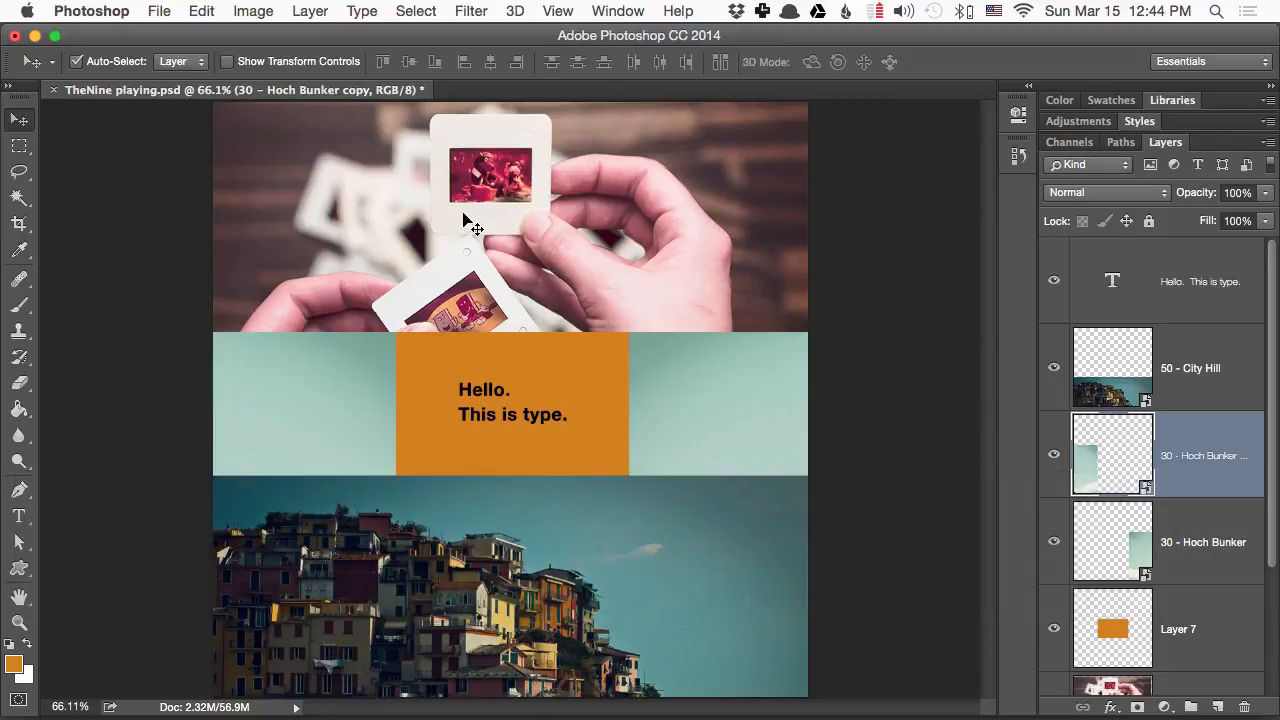
- Move the City Hill photo up so it overlaps the middle row and the lower part of the Slides photo
{"action": "left_click", "coordinate": [547, 215]}
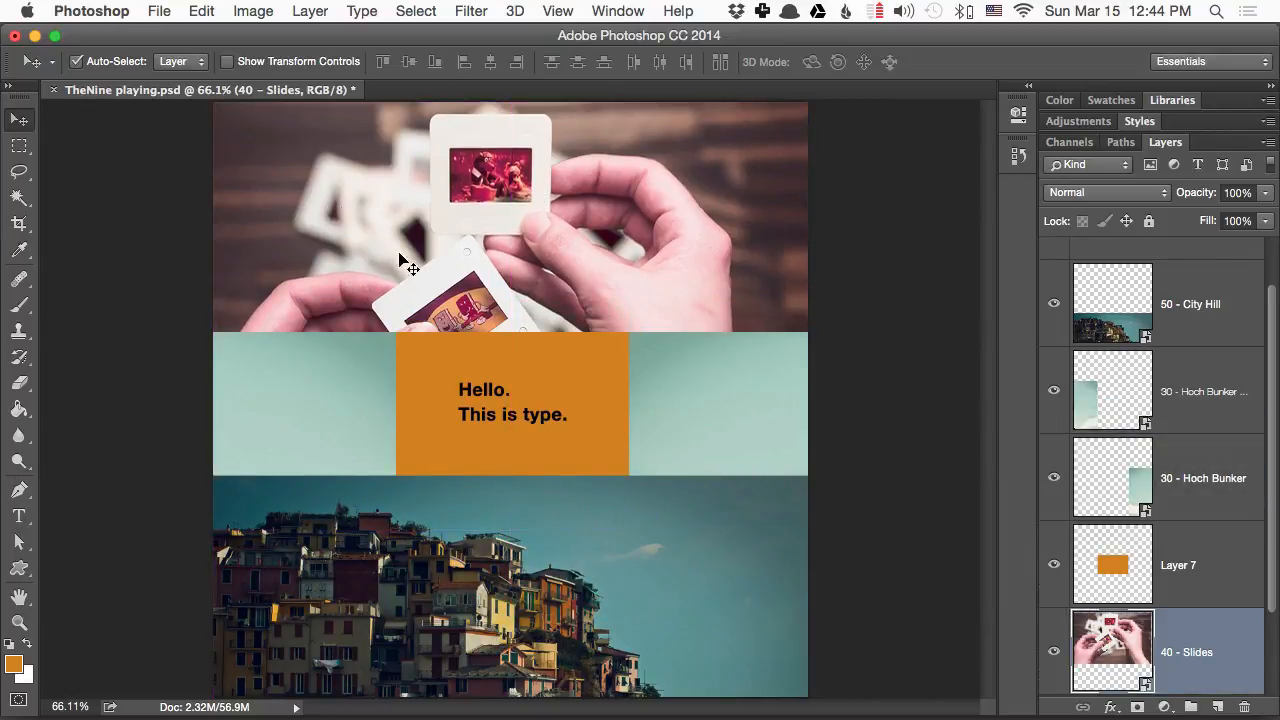
{"action": "left_click_drag", "start_coordinate": [516, 497], "coordinate": [500, 390]}
{"action": "left_click_drag", "start_coordinate": [1220, 329], "coordinate": [1199, 307]}
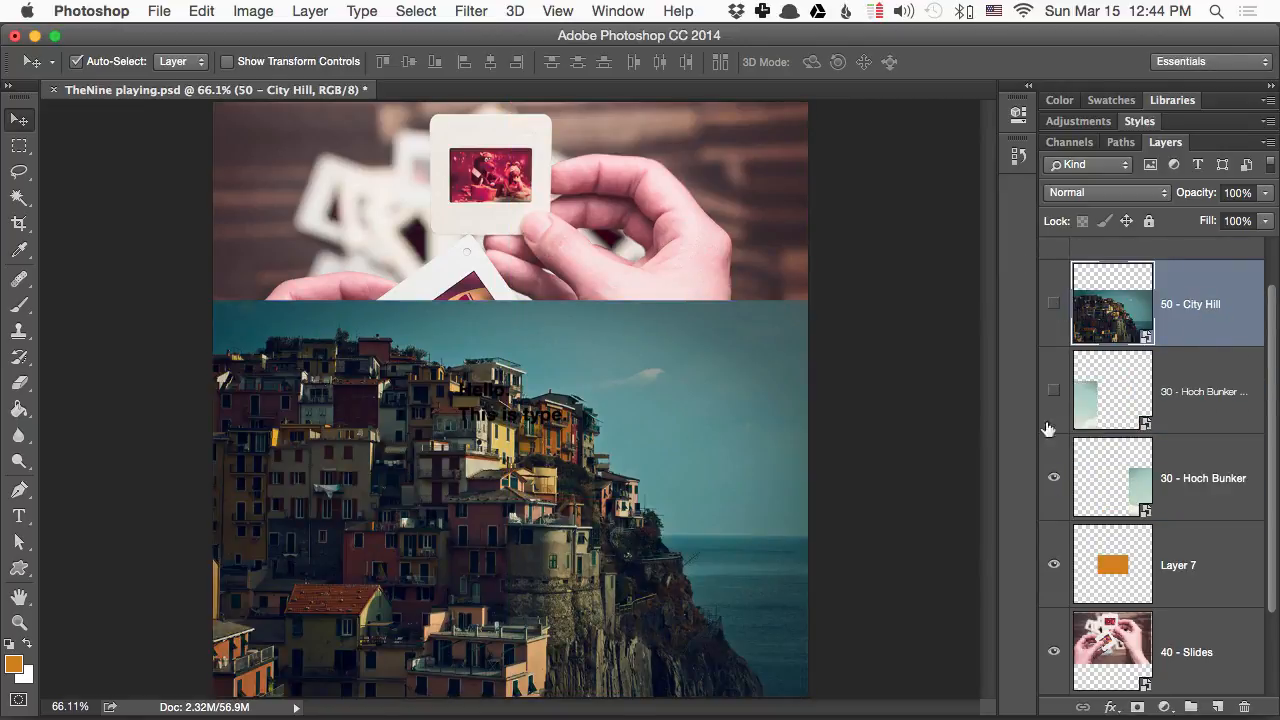
- Hide the photo, rectangle and text layers, and toggle the Background's visibility to leave only the yellow Background showing
{"action": "left_click_drag", "start_coordinate": [1048, 428], "coordinate": [1056, 650]}
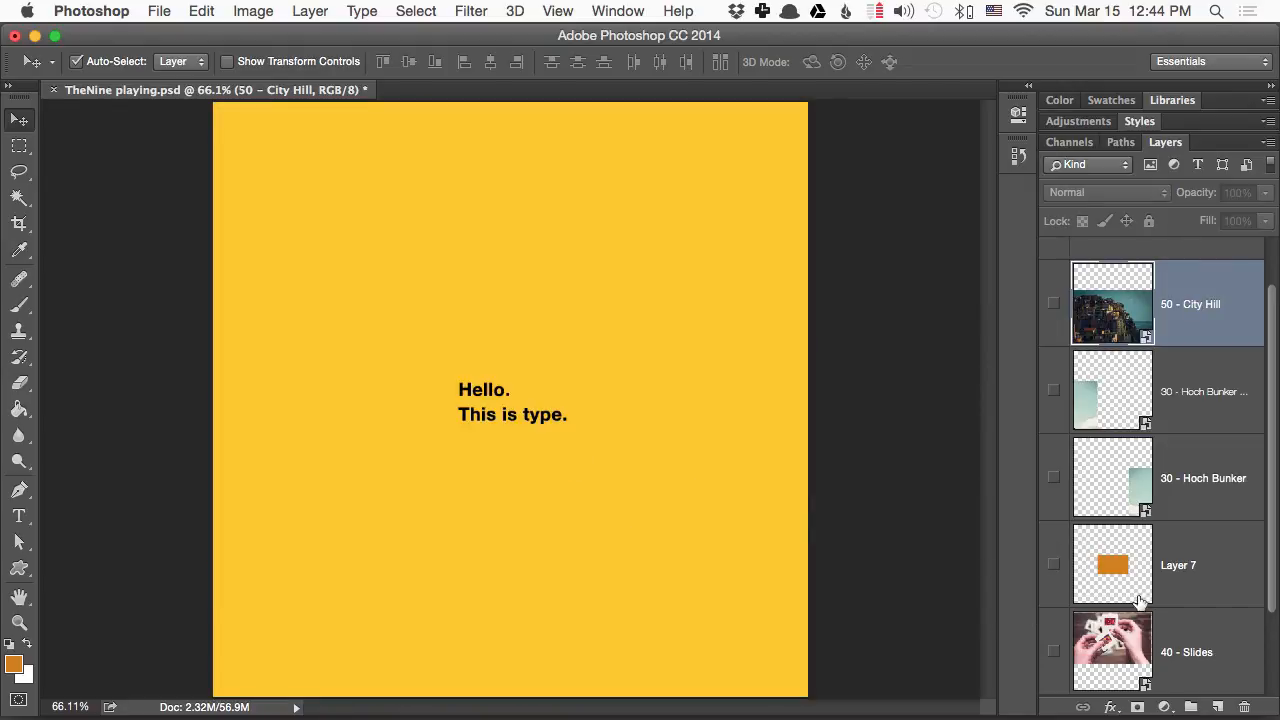
{"action": "scroll", "coordinate": [1150, 590], "scroll_direction": "down", "scroll_amount": 3}
{"action": "left_click", "coordinate": [1053, 650]}
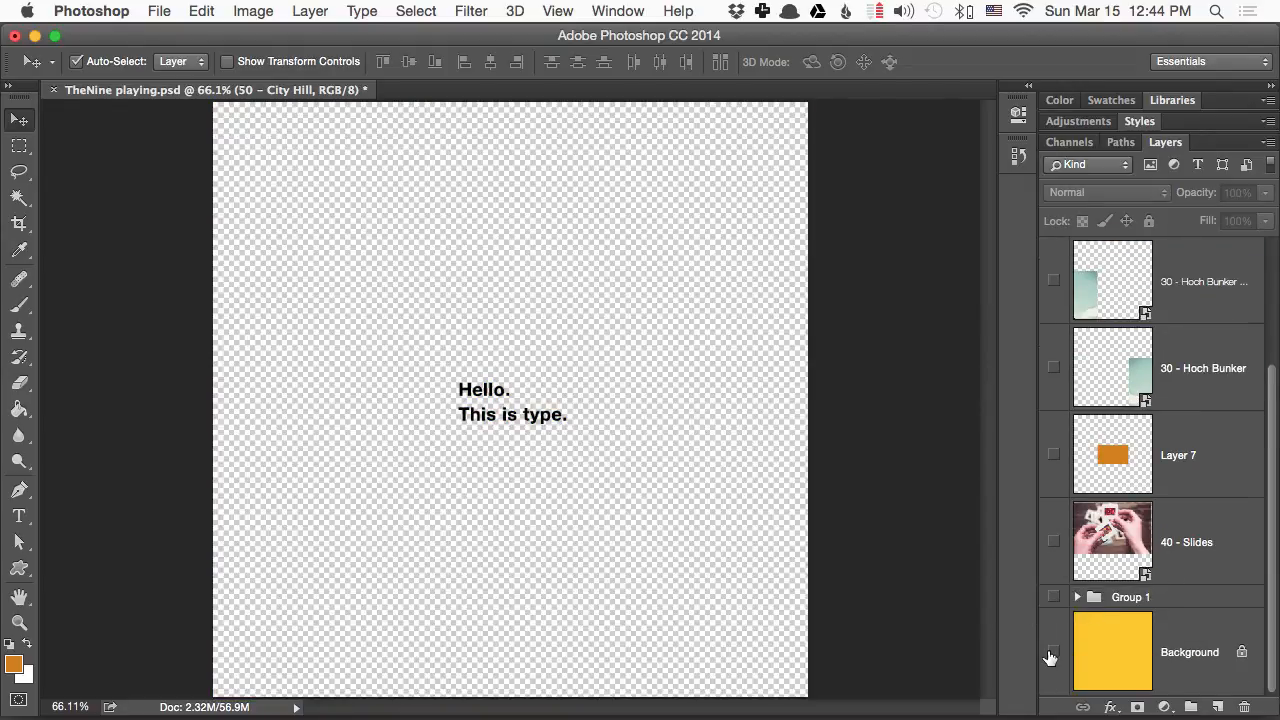
{"action": "left_click", "coordinate": [1053, 650]}
{"action": "scroll", "coordinate": [1053, 650], "scroll_direction": "up", "scroll_amount": 5}
{"action": "left_click", "coordinate": [1054, 290]}
{"action": "scroll", "coordinate": [1101, 350], "scroll_direction": "down", "scroll_amount": 3}
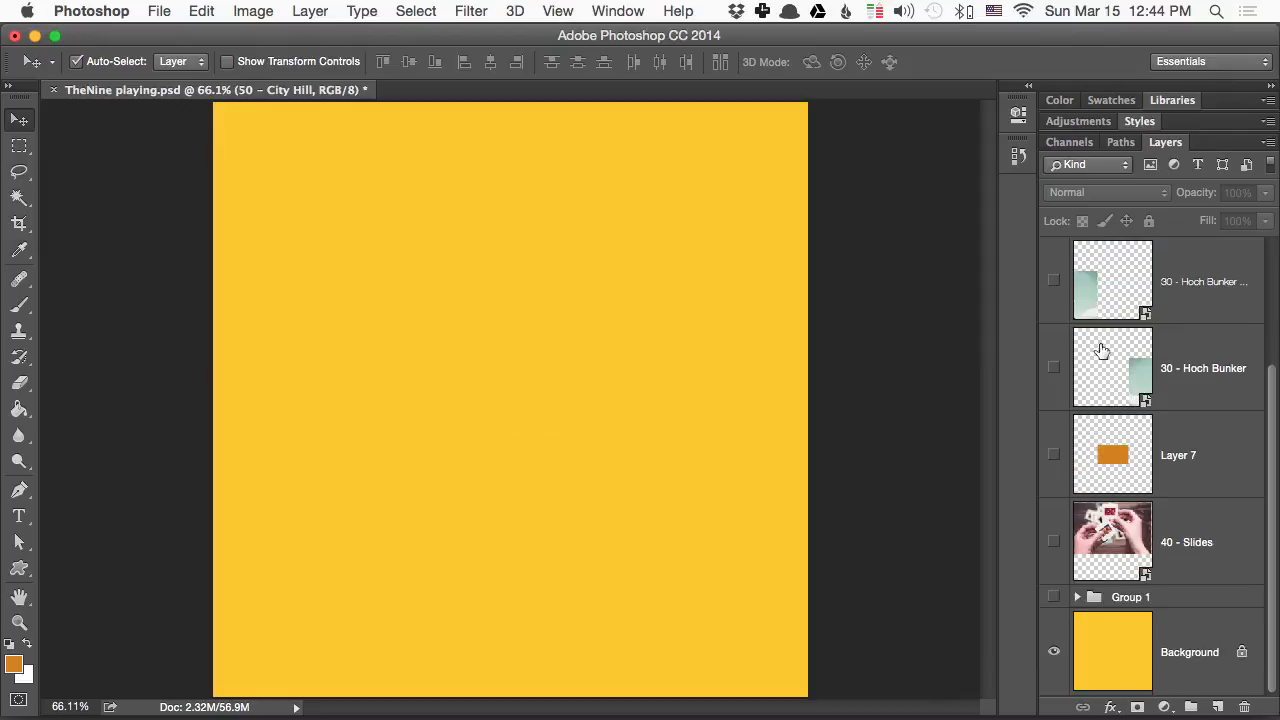
{"action": "left_click", "coordinate": [1054, 652]}
{"action": "left_click", "coordinate": [1054, 652]}
- Show the hidden layers one by one from 40 - Slides up to the text, leaving Group 1 hidden
{"action": "left_click", "coordinate": [1054, 541]}
{"action": "left_click", "coordinate": [1054, 455]}
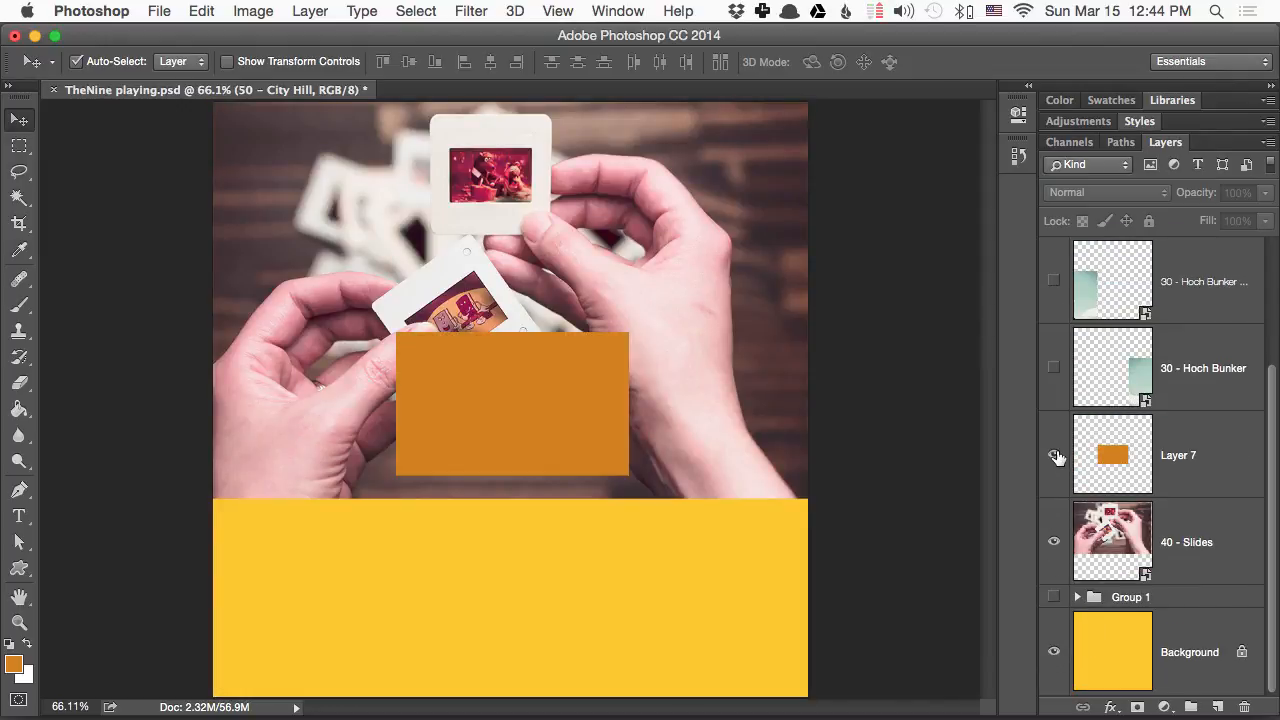
{"action": "left_click", "coordinate": [1053, 369]}
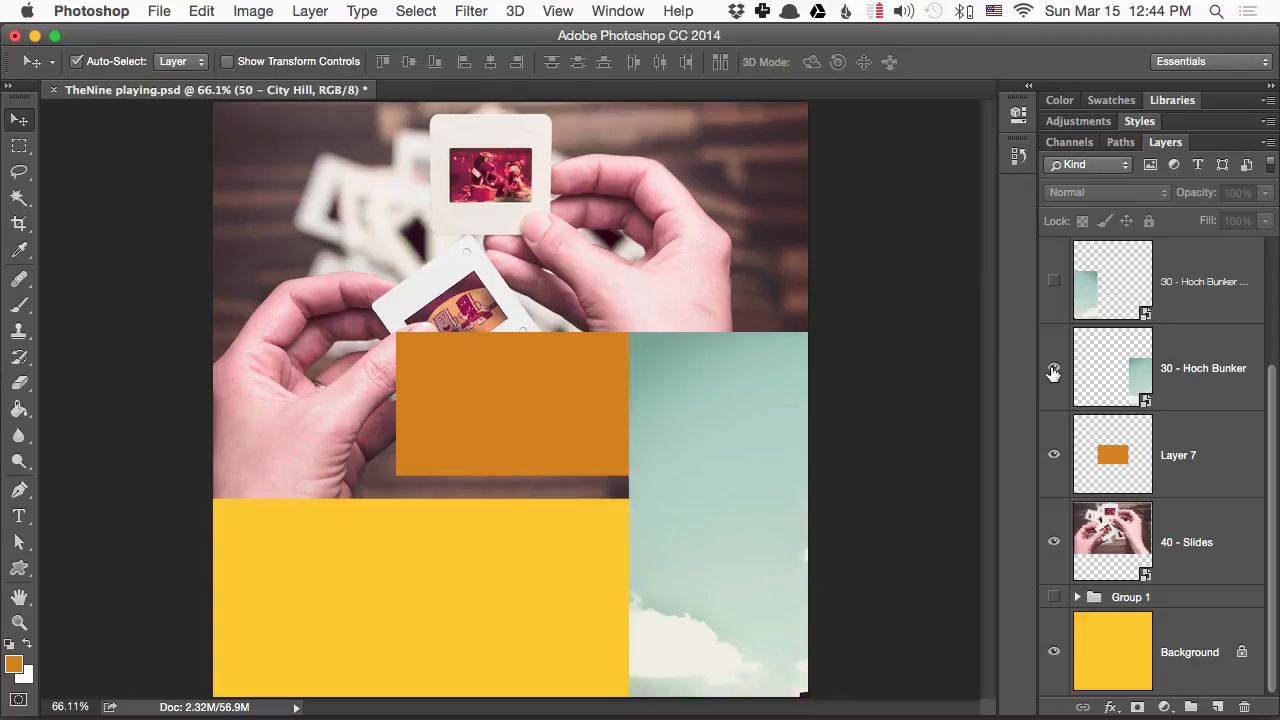
{"action": "left_click", "coordinate": [1053, 283]}
{"action": "scroll", "coordinate": [1052, 289], "scroll_direction": "up", "scroll_amount": 3}
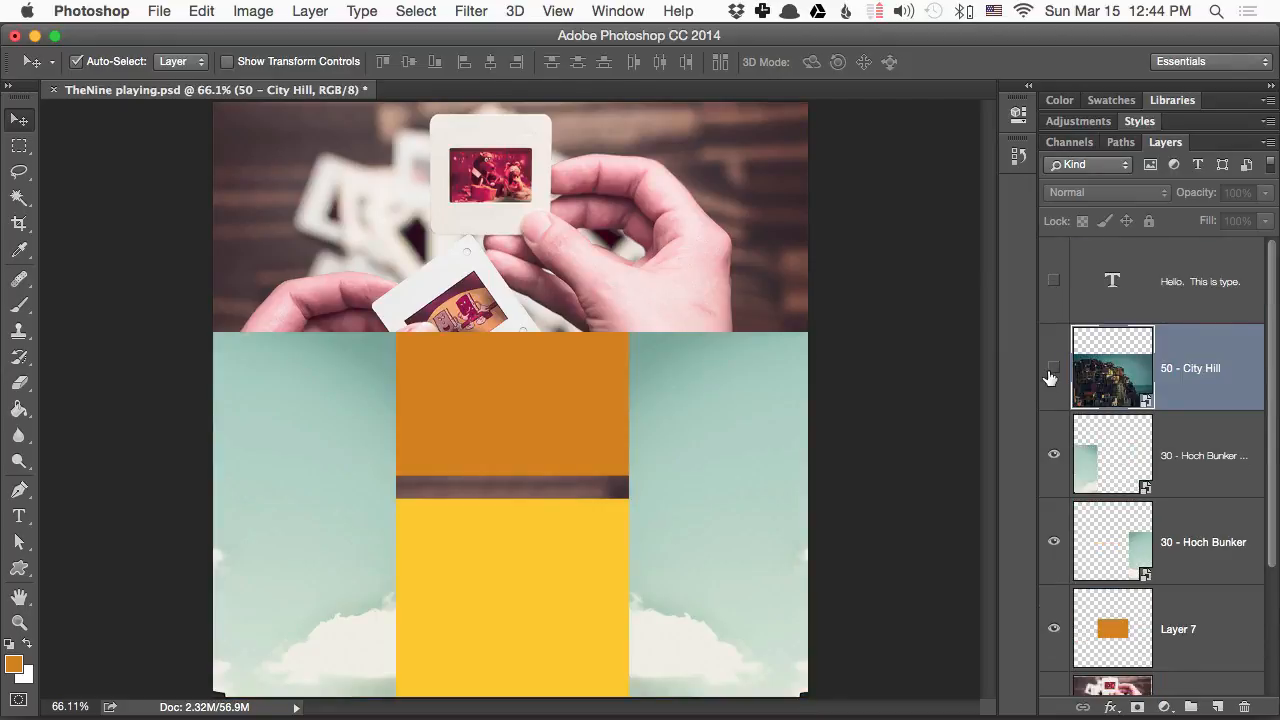
{"action": "left_click", "coordinate": [1053, 369]}
{"action": "left_click", "coordinate": [1054, 283]}
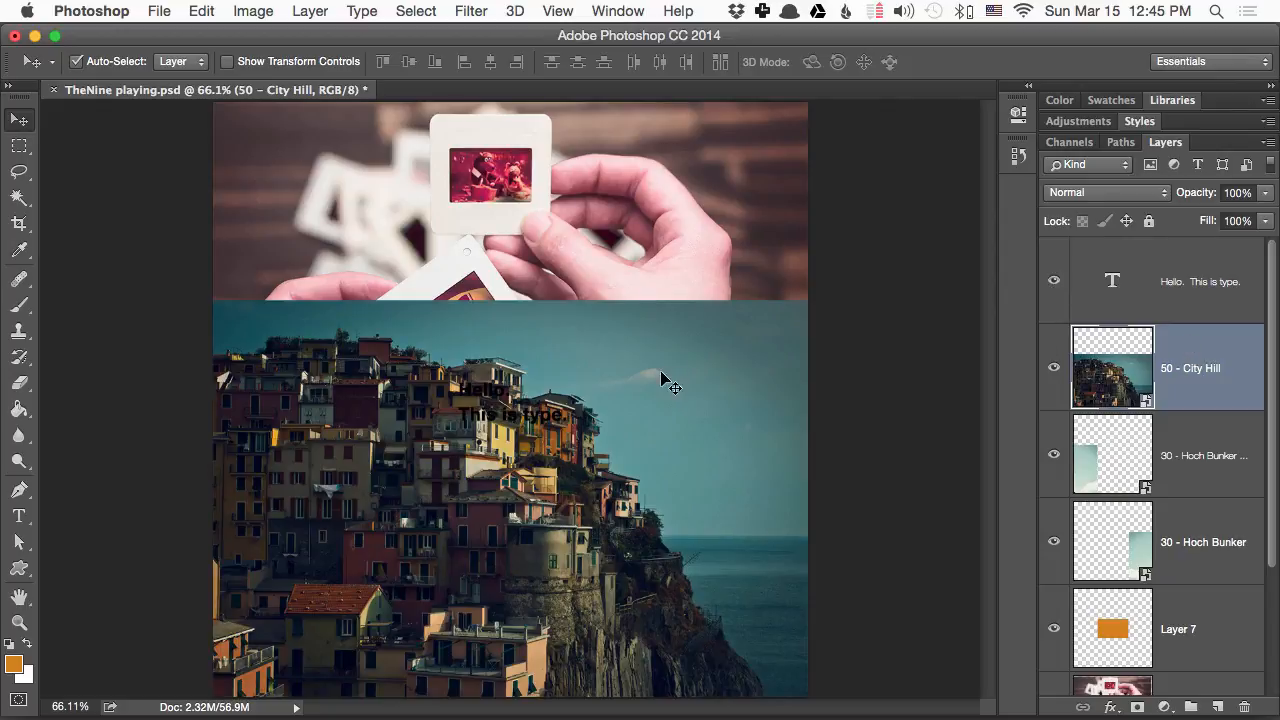
- Slide the City Hill photo down below the middle row and back up over the orange rectangle, and toggle its visibility
{"action": "left_click_drag", "start_coordinate": [661, 372], "coordinate": [666, 515]}
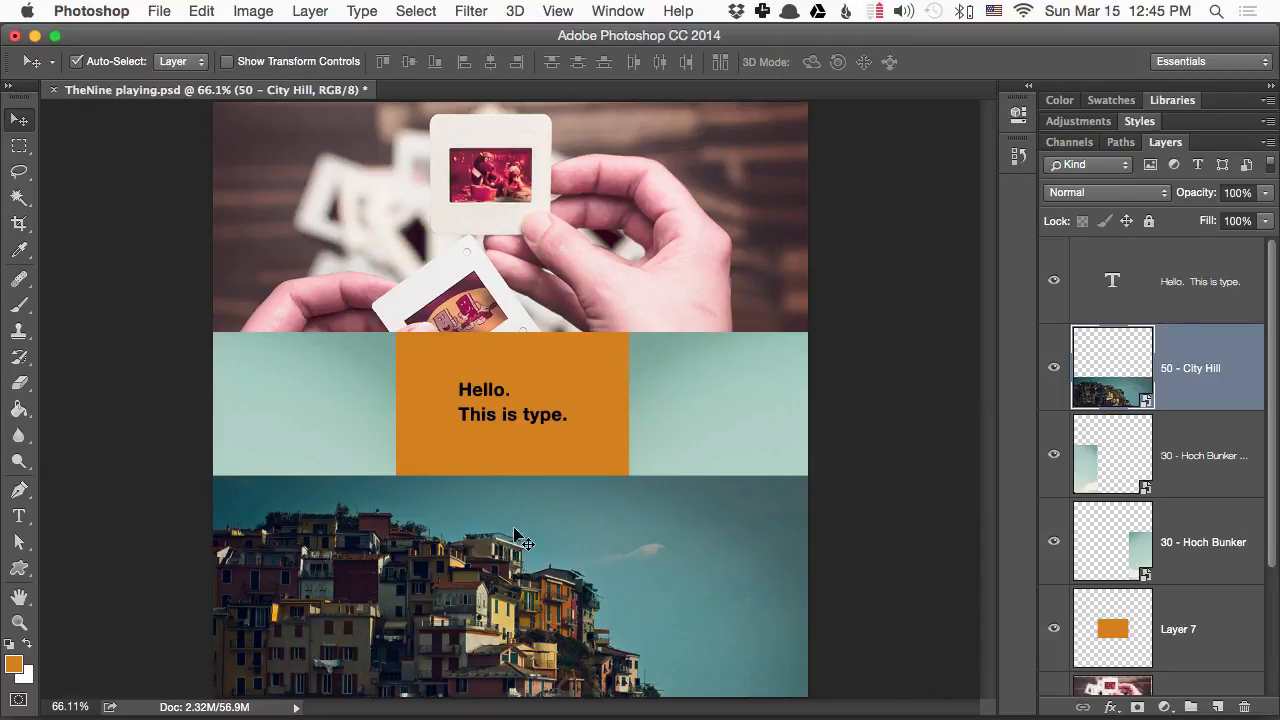
{"action": "left_click_drag", "start_coordinate": [476, 527], "coordinate": [477, 358]}
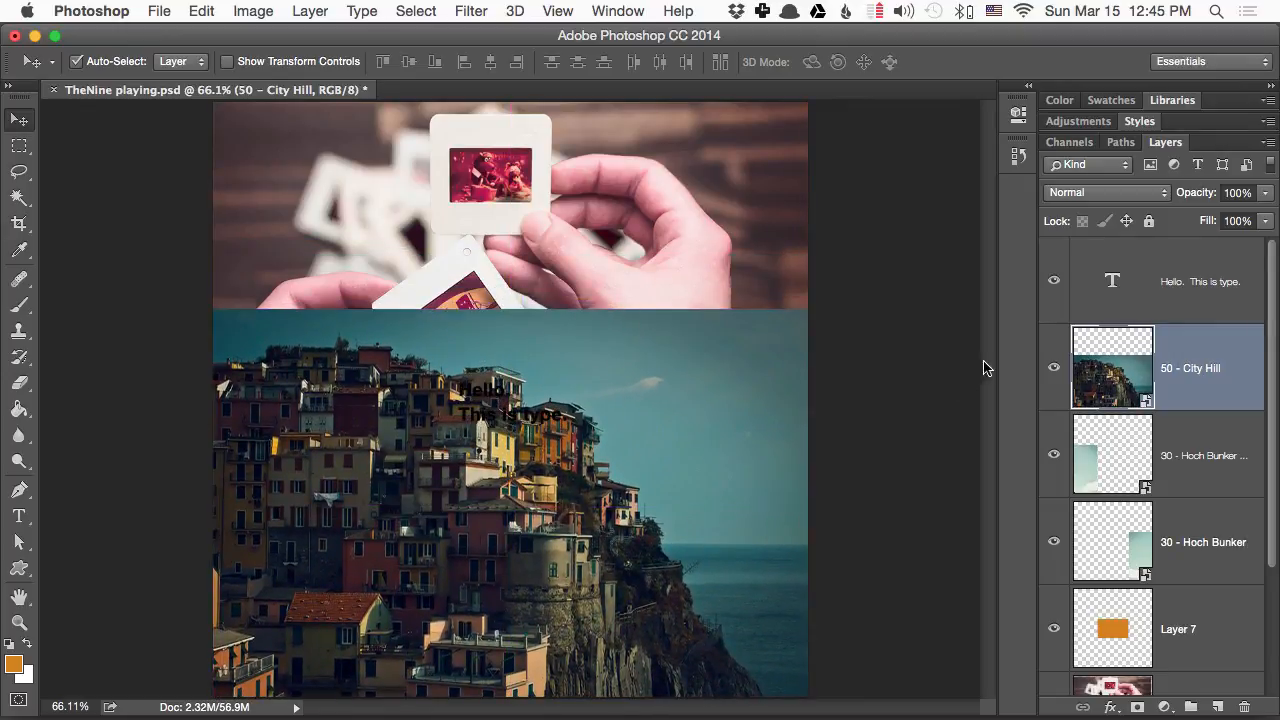
{"action": "left_click", "coordinate": [1054, 369]}
{"action": "left_click", "coordinate": [1054, 369]}
- Select the lower part of the City Hill photo with a full-width rectangular marquee and copy it onto a new layer
{"action": "left_click", "coordinate": [19, 146]}
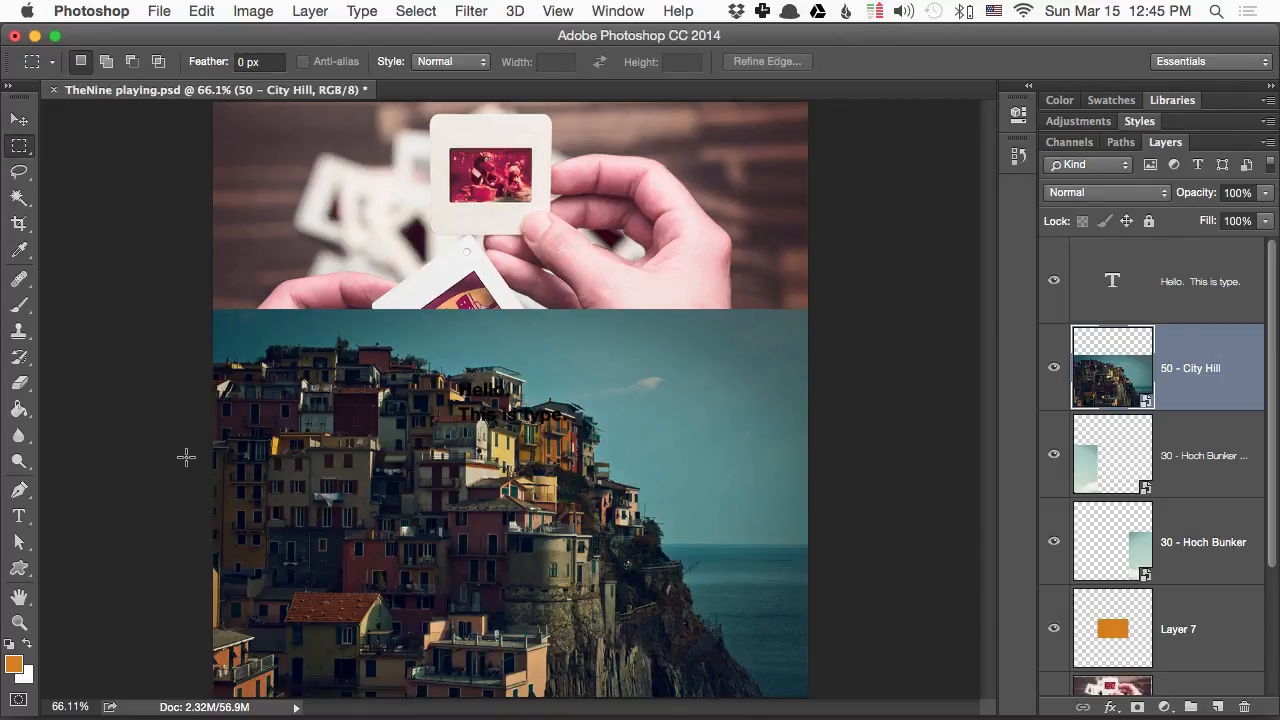
{"action": "left_click_drag", "start_coordinate": [188, 457], "coordinate": [1030, 688]}
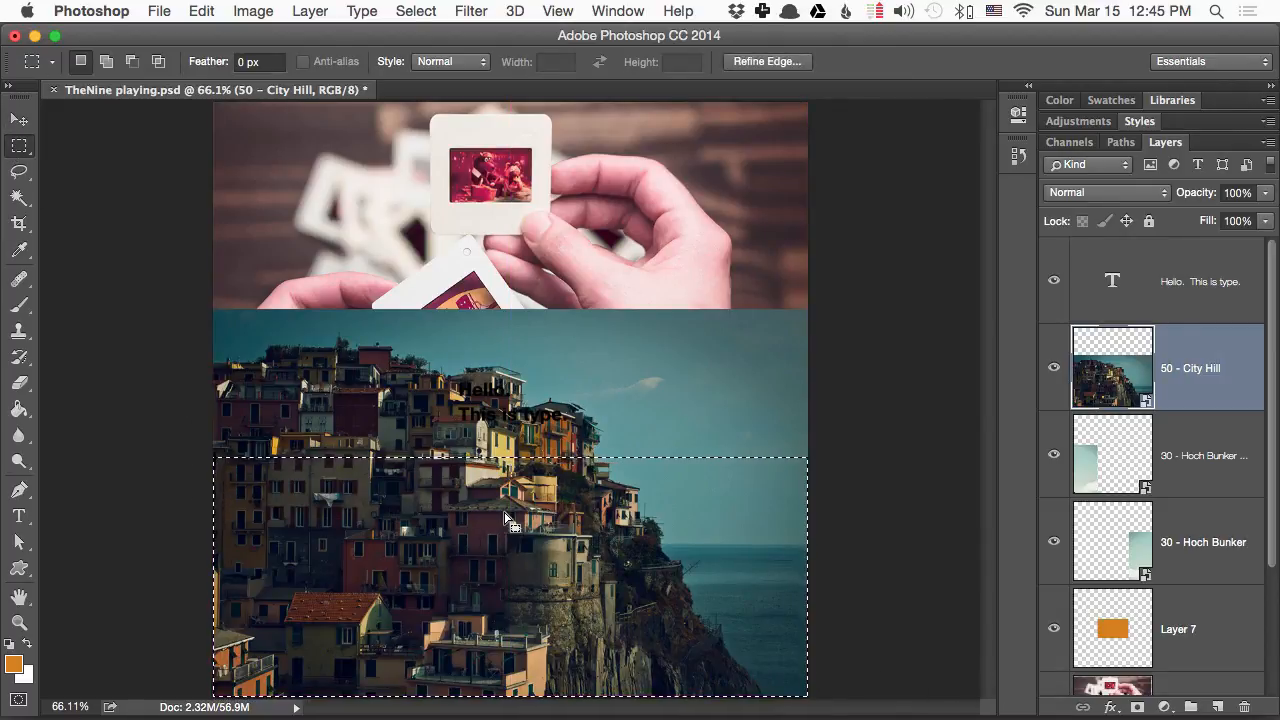
{"action": "key", "text": "super"}
{"action": "key", "text": "super+c"}
{"action": "key", "text": "super+v"}
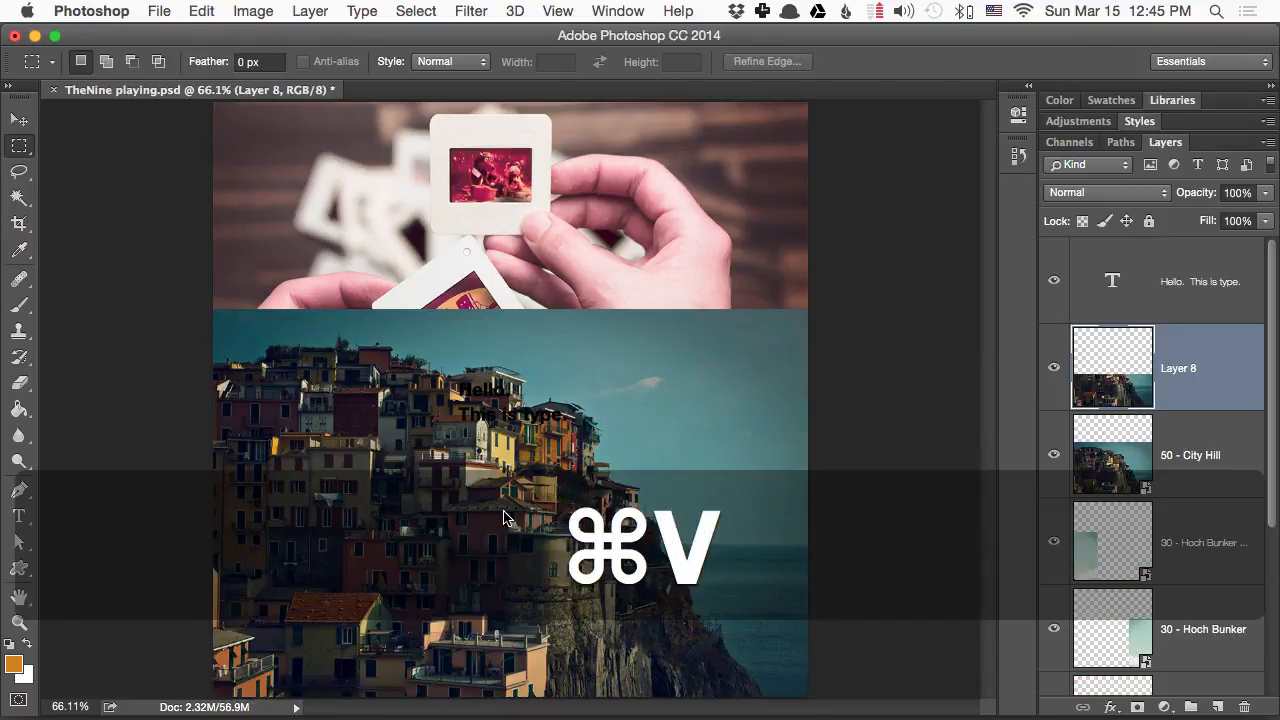
- Hide the 50 - City Hill layer and move its cropped copy down until its upper edge meets the lower edge of the text's row
{"action": "left_click", "coordinate": [1054, 455]}
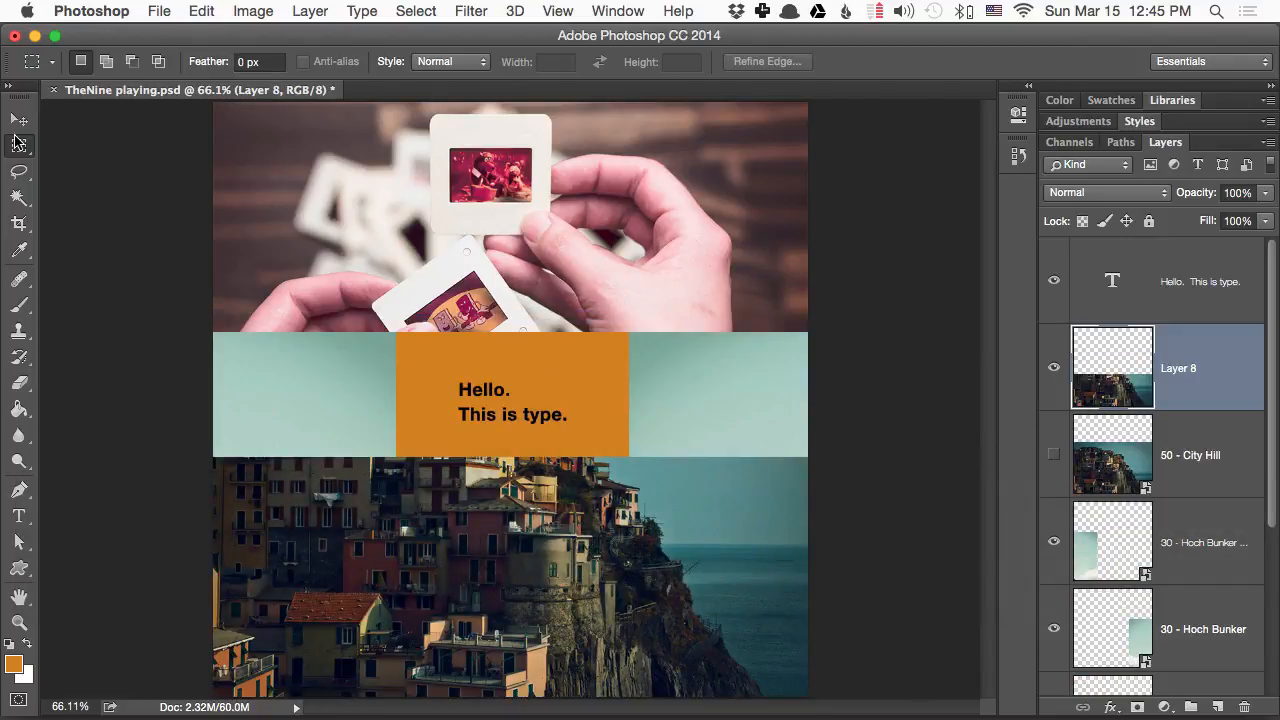
{"action": "left_click", "coordinate": [18, 119]}
{"action": "left_click_drag", "start_coordinate": [336, 456], "coordinate": [310, 530]}
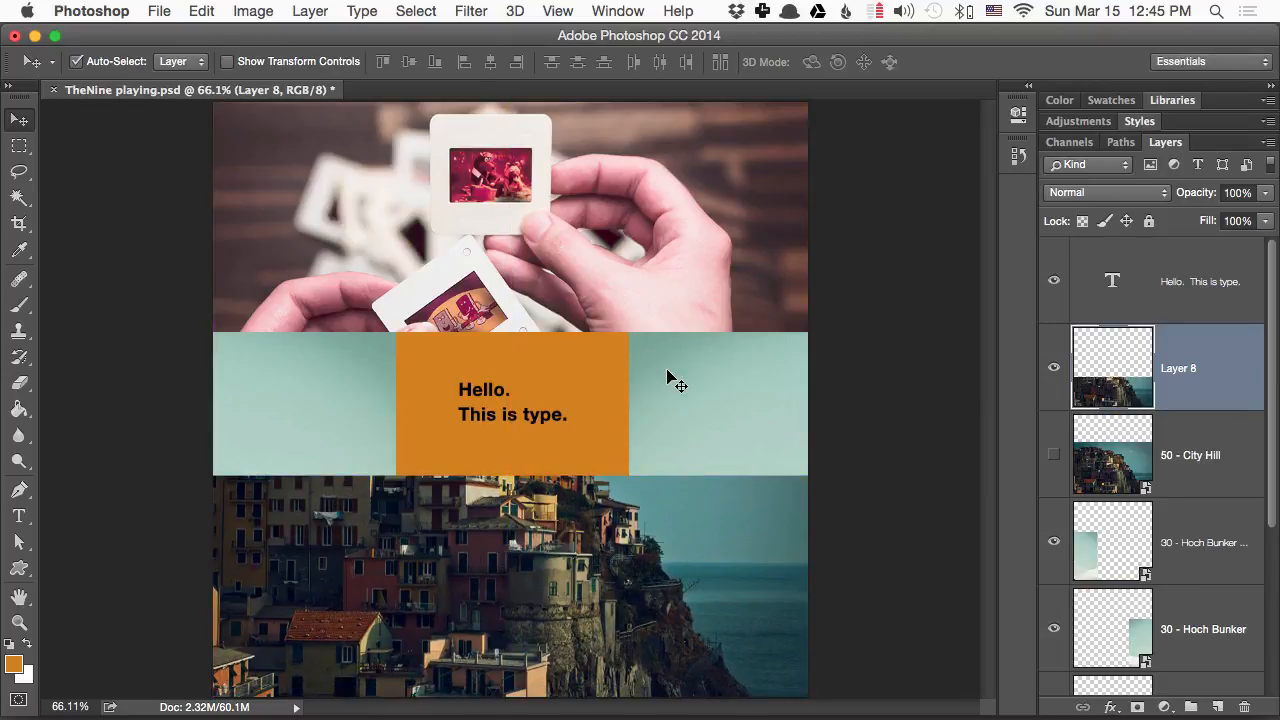
- Place the Auto Fumbling road photo from the Photoshop folder, scale it to about 40% and set its left edge against the orange rectangle
{"action": "key", "text": "super+Tab"}
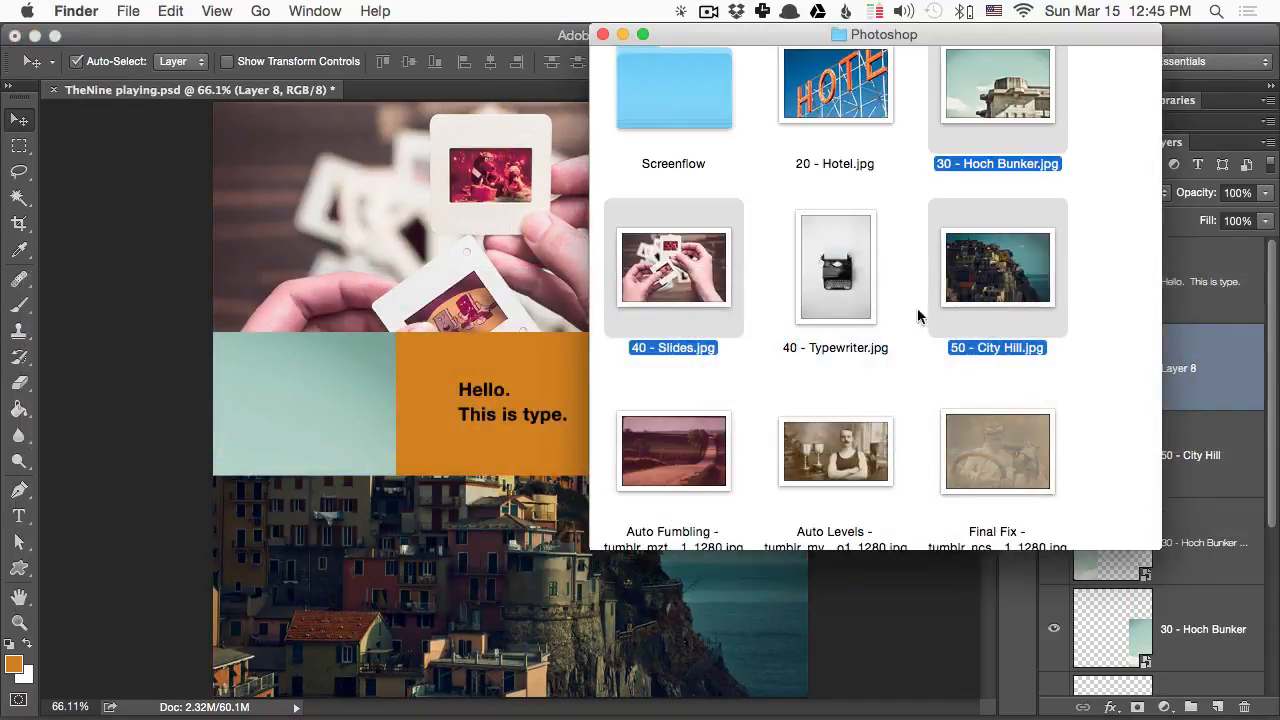
{"action": "left_click", "coordinate": [760, 478]}
{"action": "left_click_drag", "start_coordinate": [602, 470], "coordinate": [383, 421]}
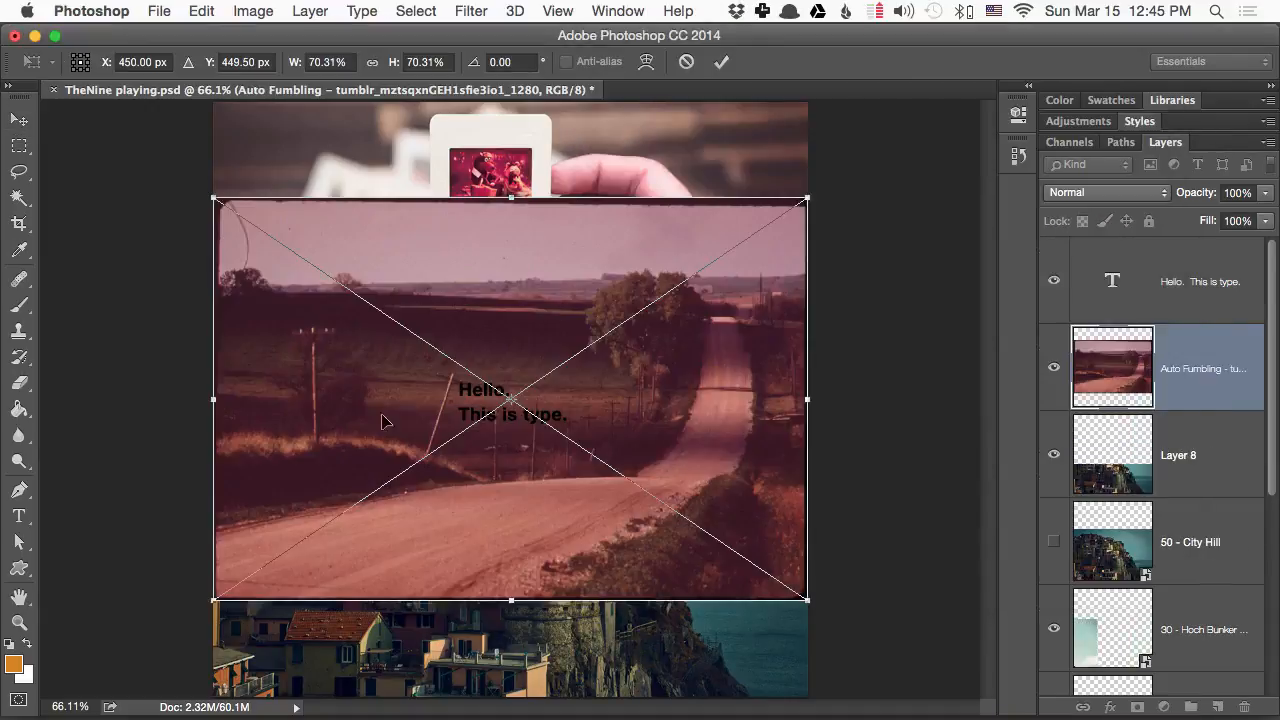
{"action": "left_click_drag", "start_coordinate": [213, 195], "coordinate": [471, 373]}
{"action": "left_click_drag", "start_coordinate": [586, 421], "coordinate": [746, 347]}
{"action": "right_click", "coordinate": [746, 347]}
{"action": "left_click", "coordinate": [718, 346]}
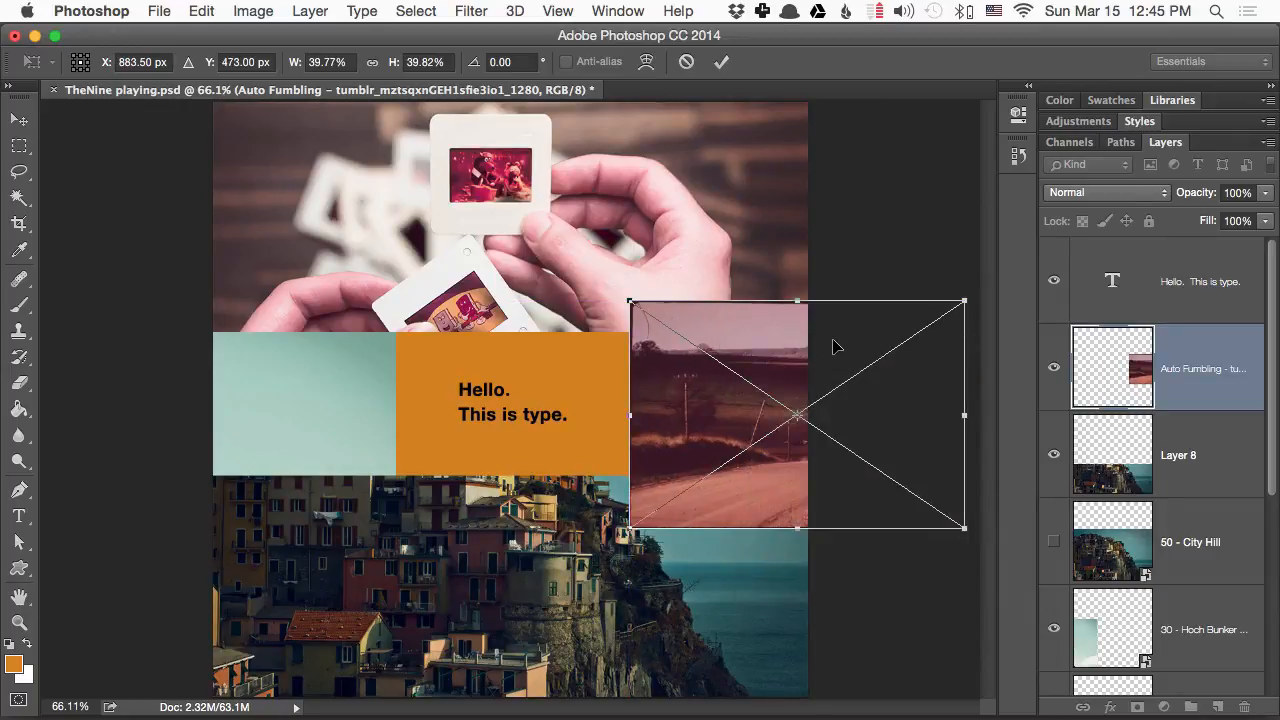
- Distort the road photo into a flaring wall, spreading its outer corners and fitting its inner corners to the orange rectangle's right corners
{"action": "left_click_drag", "start_coordinate": [963, 305], "coordinate": [944, 102]}
{"action": "left_click_drag", "start_coordinate": [965, 535], "coordinate": [962, 692]}
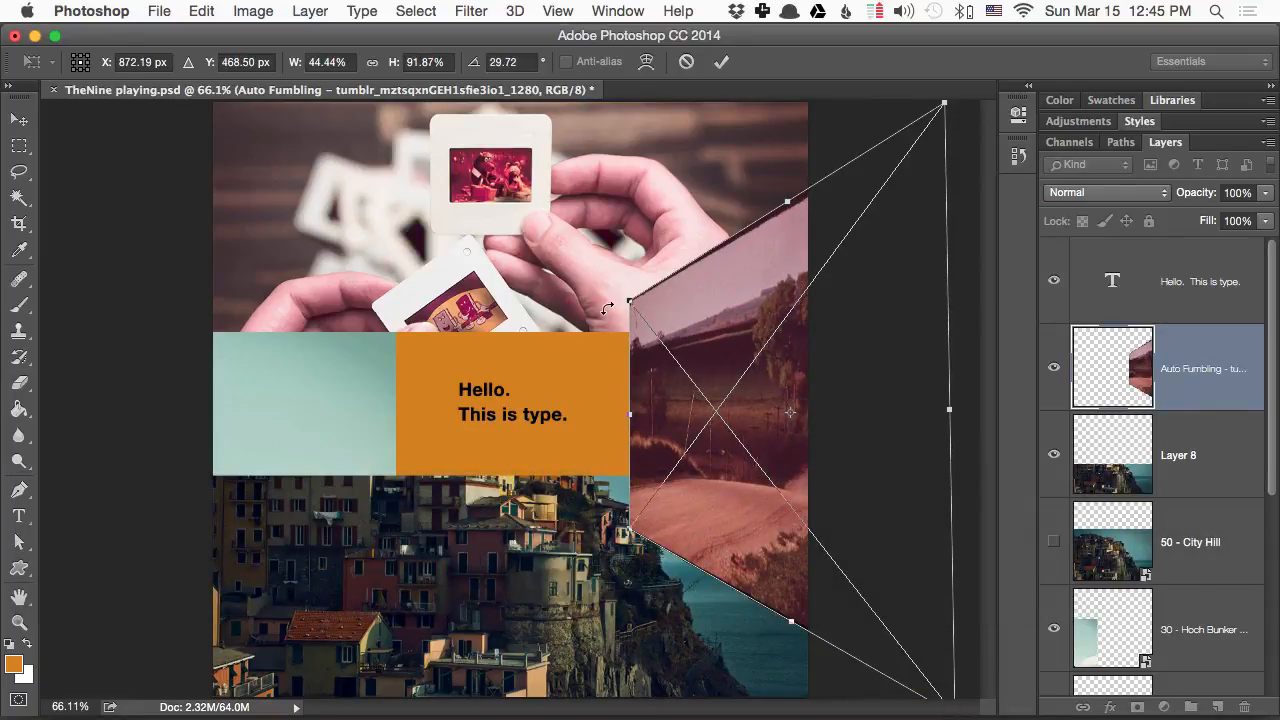
{"action": "left_click_drag", "start_coordinate": [629, 301], "coordinate": [629, 331]}
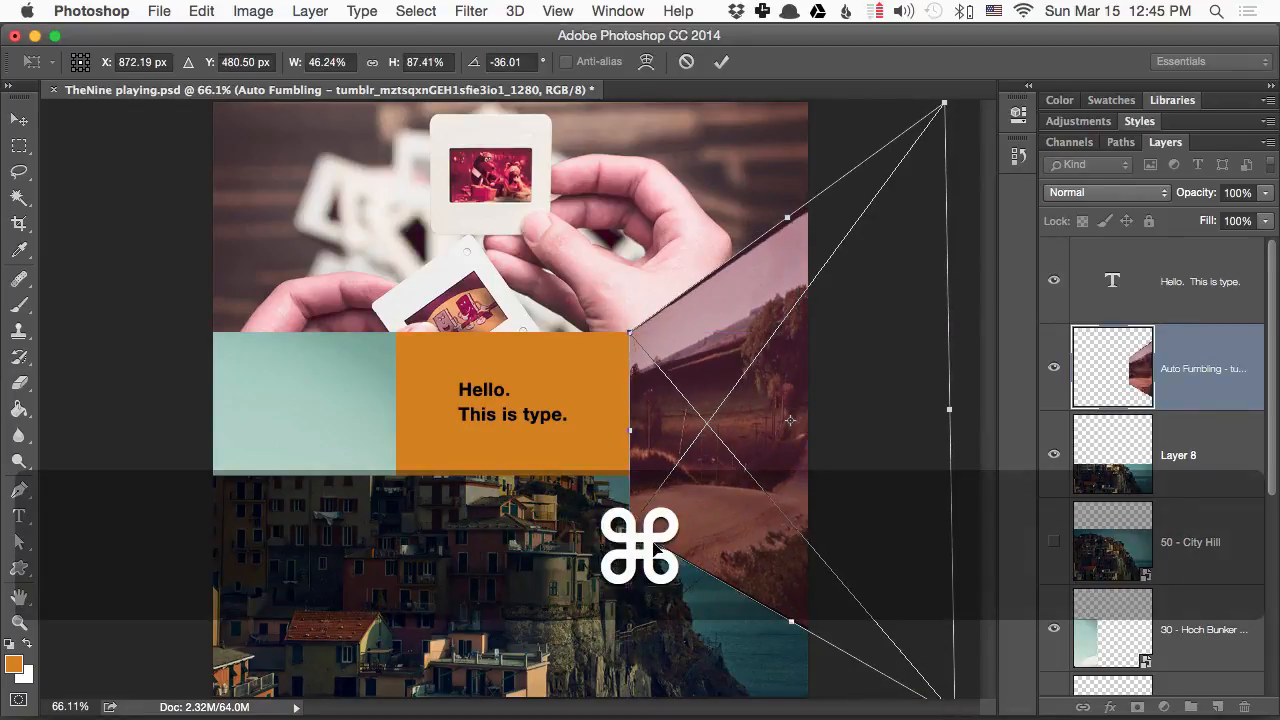
{"action": "left_click_drag", "start_coordinate": [634, 531], "coordinate": [627, 486]}
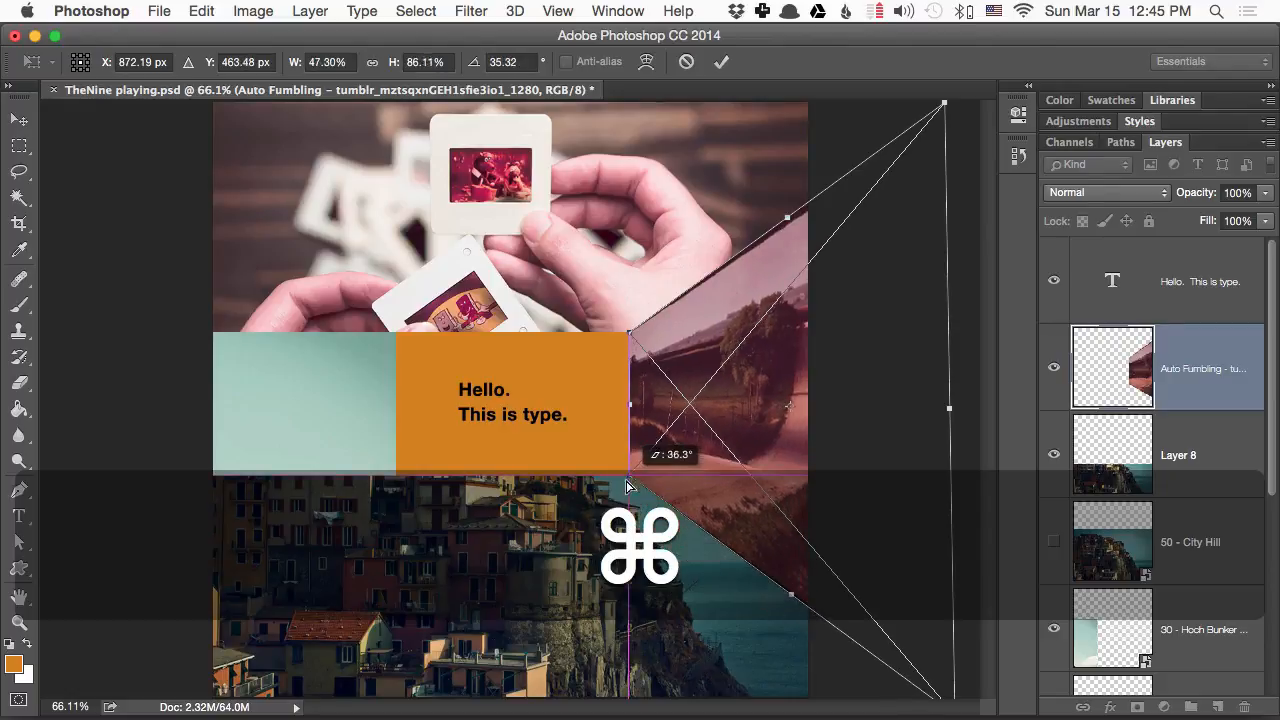
{"action": "key", "text": "Return"}
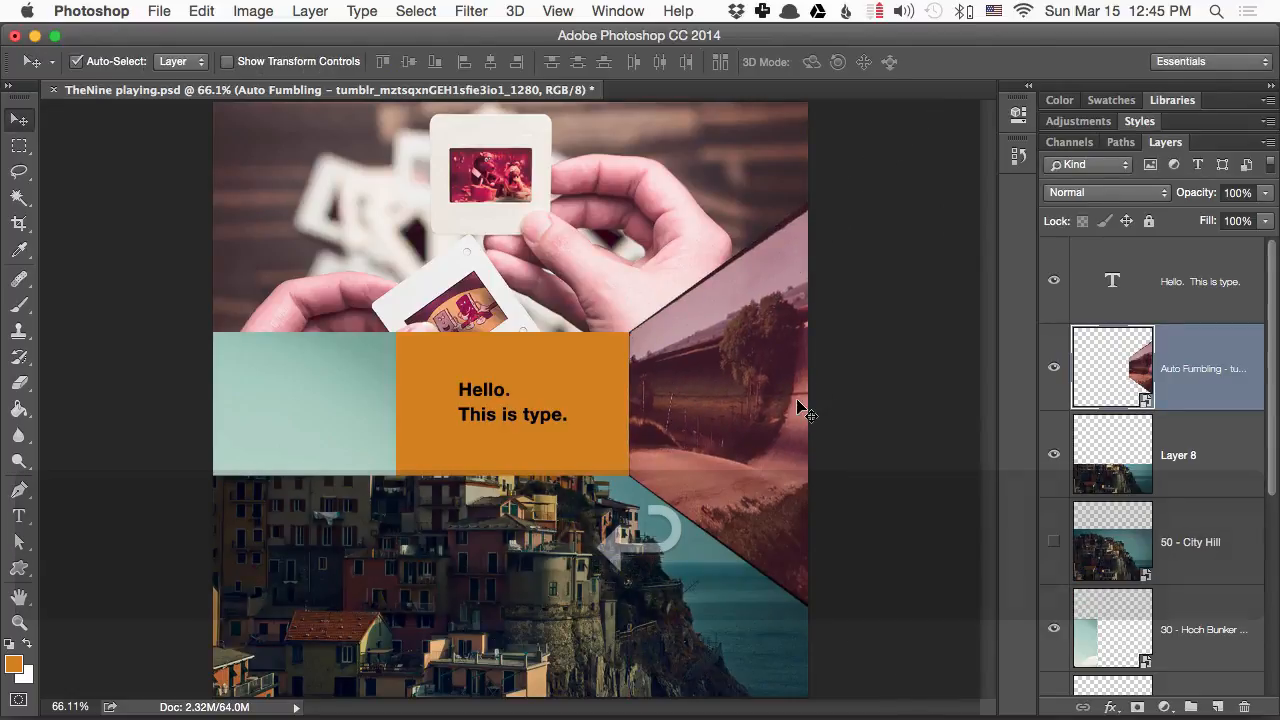
{"action": "key", "text": "super+Tab"}
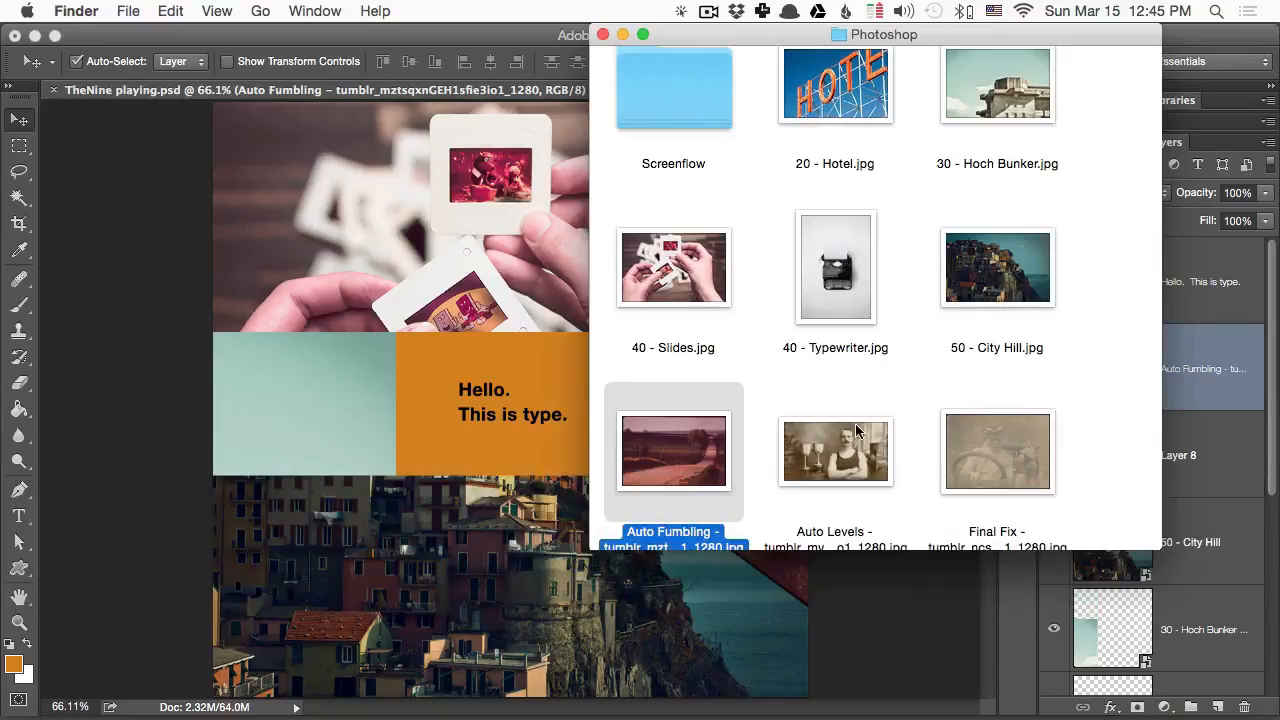
{"action": "left_click", "coordinate": [852, 436]}
{"action": "left_click_drag", "start_coordinate": [1027, 447], "coordinate": [380, 367]}
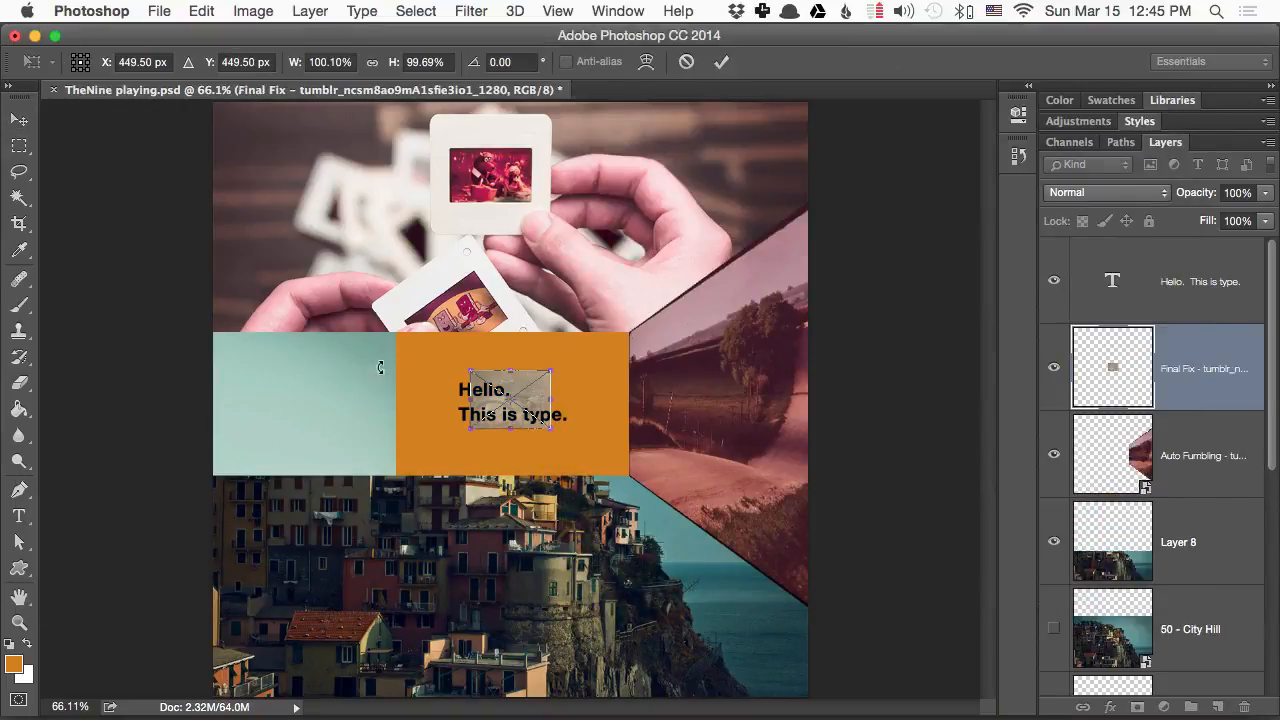
{"action": "left_click_drag", "start_coordinate": [538, 386], "coordinate": [432, 395]}
{"action": "key", "text": "Return"}
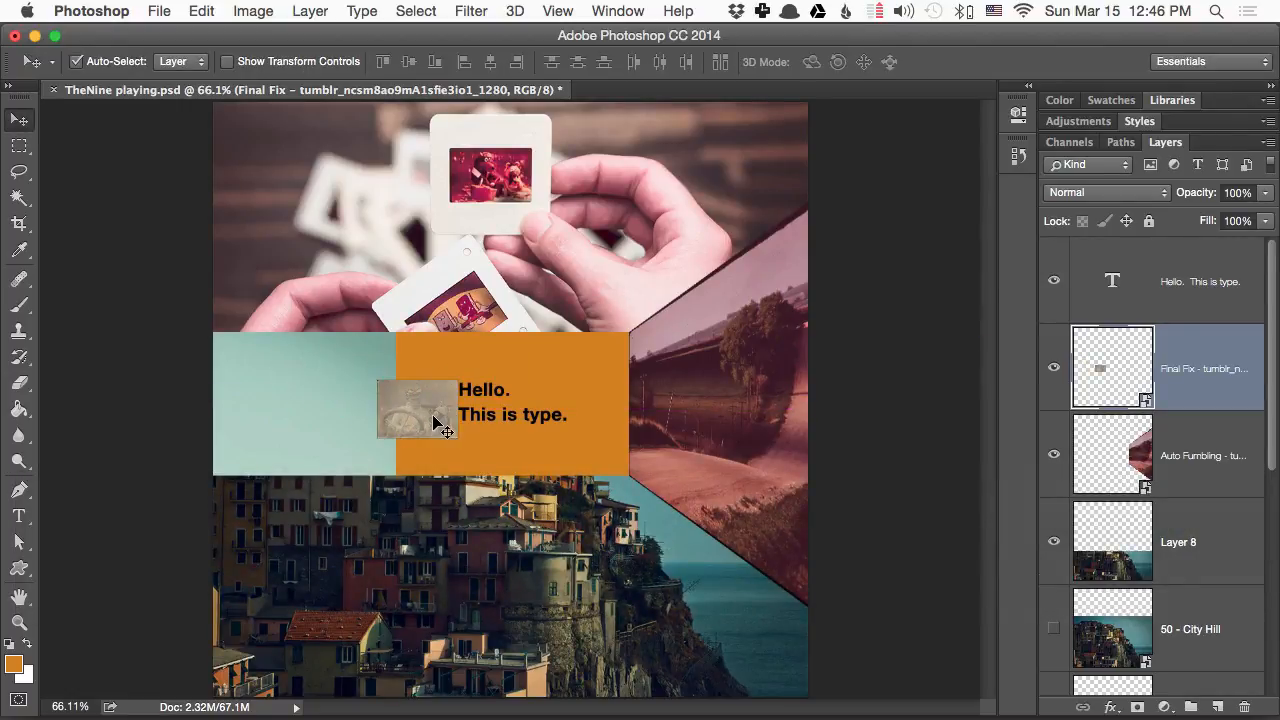
{"action": "key", "text": "BackSpace"}
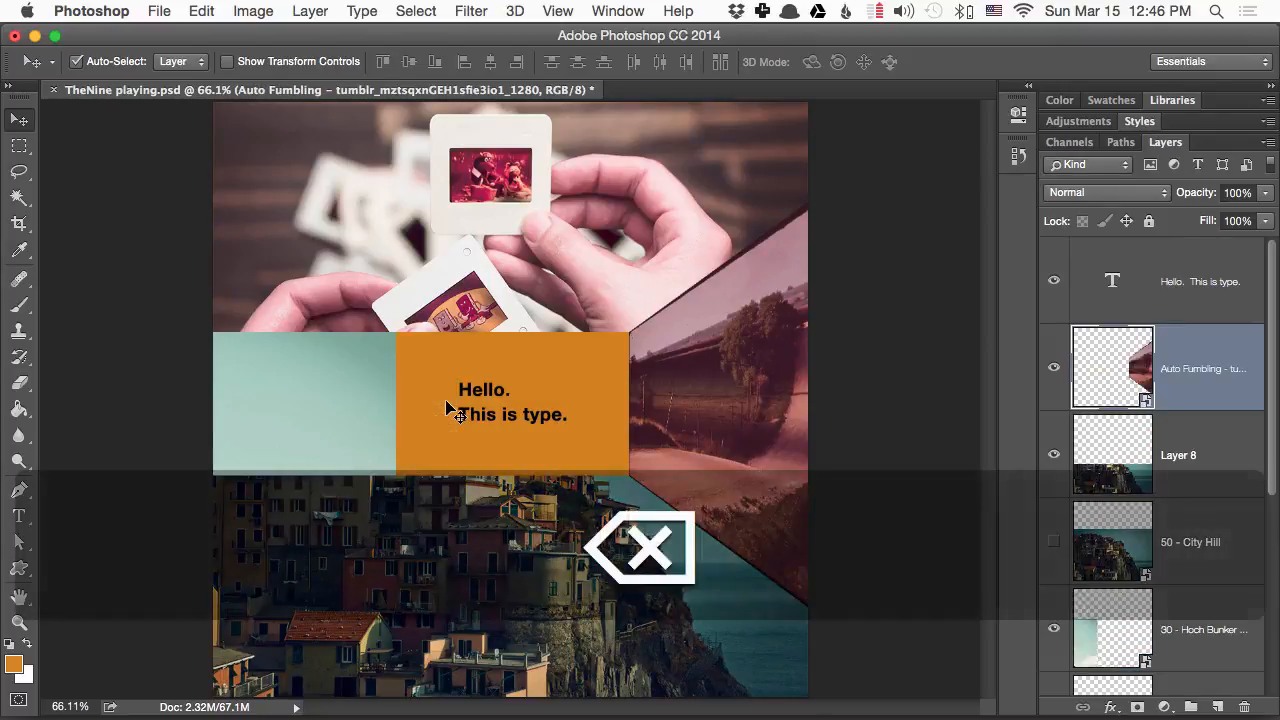
- Place the Three Point bridge photo from the Photoshop folder with its right edge against the orange rectangle's left side
{"action": "key", "text": "super+Tab"}
{"action": "scroll", "coordinate": [850, 471], "scroll_direction": "down", "scroll_amount": 3}
{"action": "scroll", "coordinate": [850, 471], "scroll_direction": "down", "scroll_amount": 5}
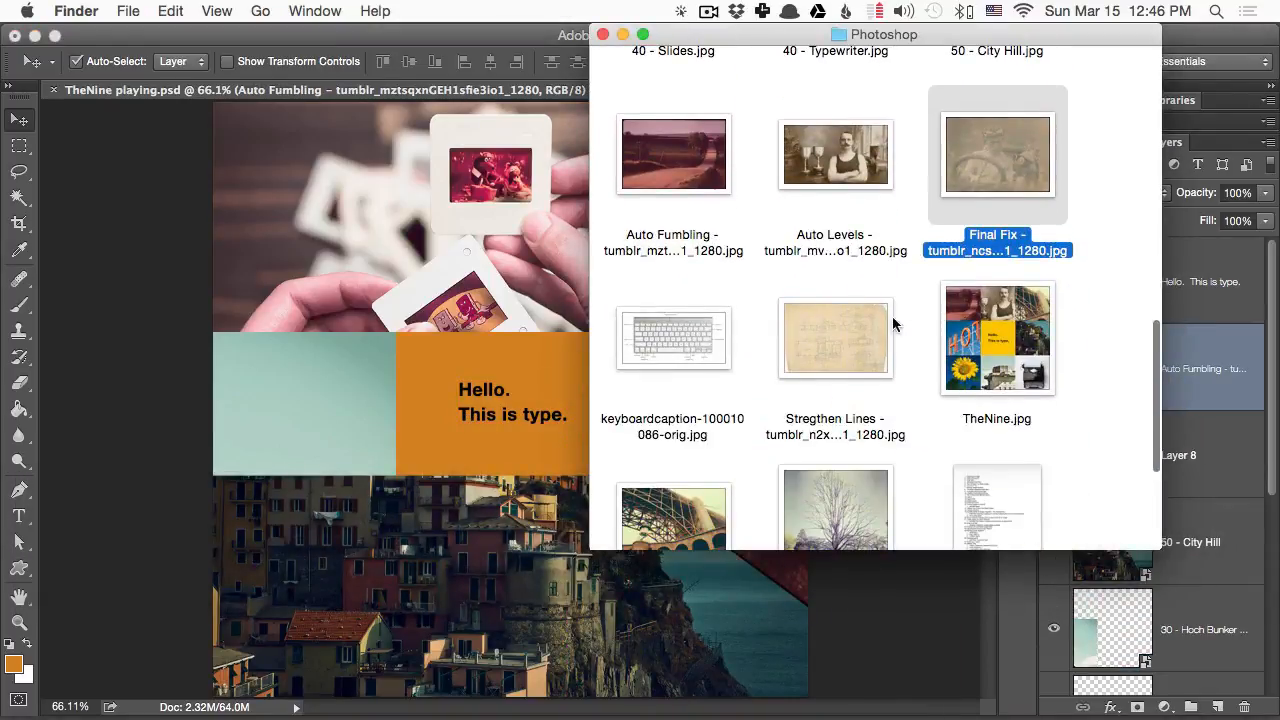
{"action": "left_click", "coordinate": [652, 292]}
{"action": "left_click_drag", "start_coordinate": [652, 292], "coordinate": [420, 405]}
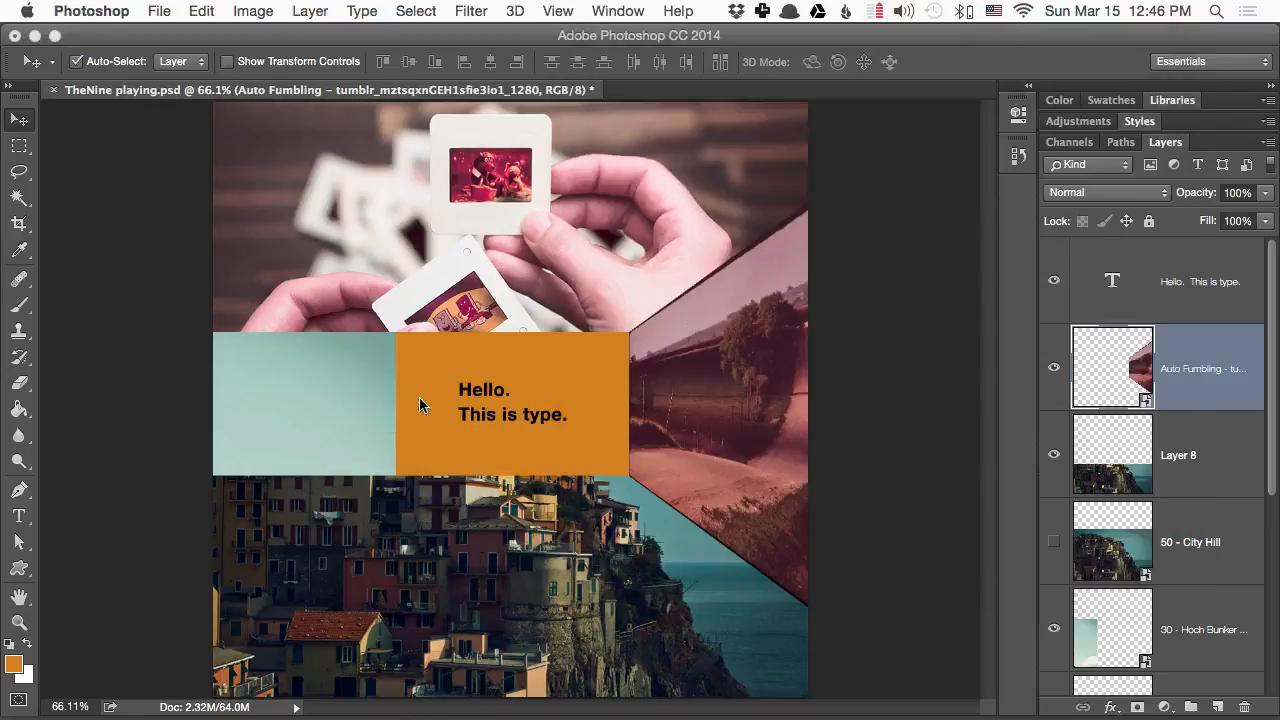
{"action": "left_click_drag", "start_coordinate": [643, 303], "coordinate": [236, 293]}
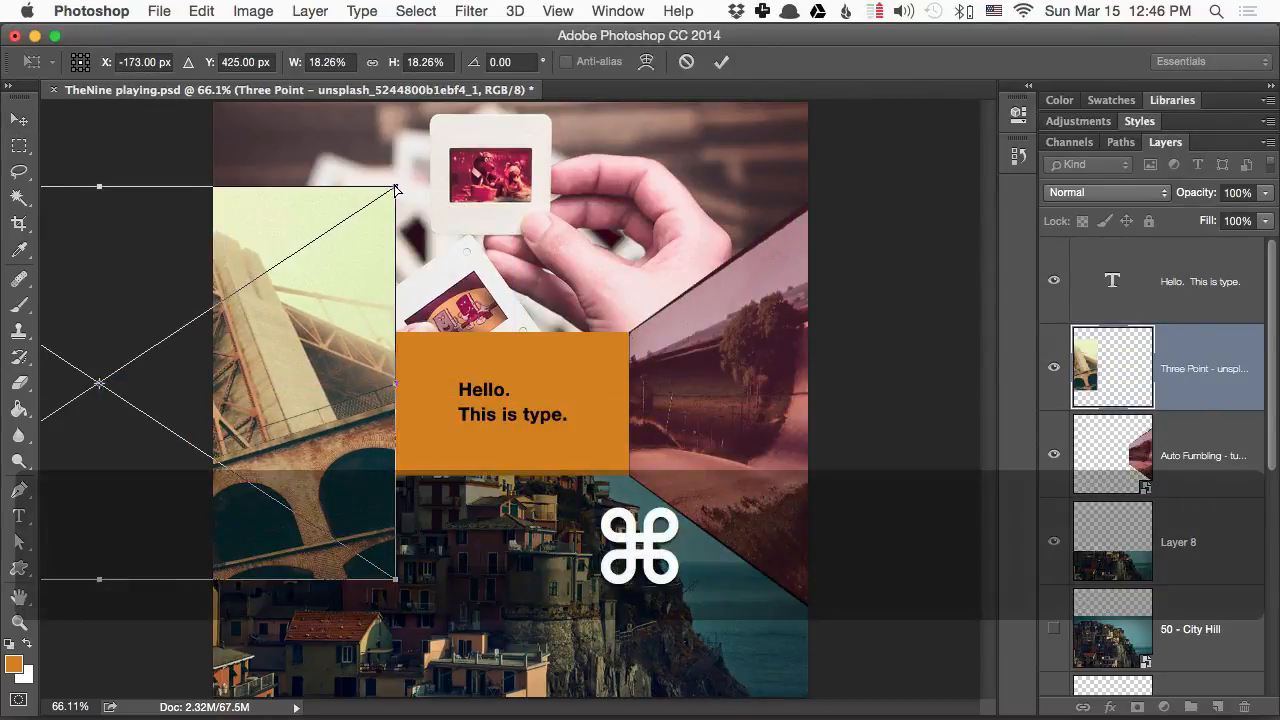
- Distort the bridge photo so its two right corners meet the orange rectangle's left corners
{"action": "left_click_drag", "start_coordinate": [394, 192], "coordinate": [398, 340]}
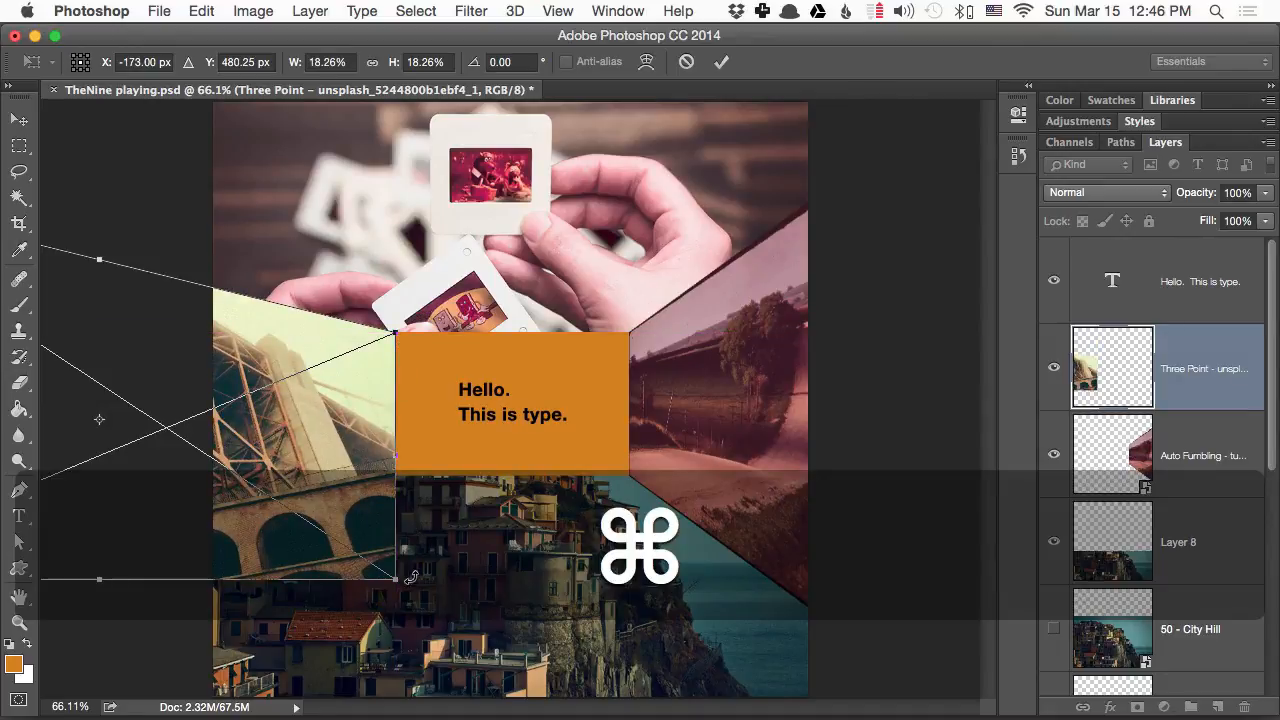
{"action": "left_click_drag", "start_coordinate": [392, 585], "coordinate": [393, 441]}
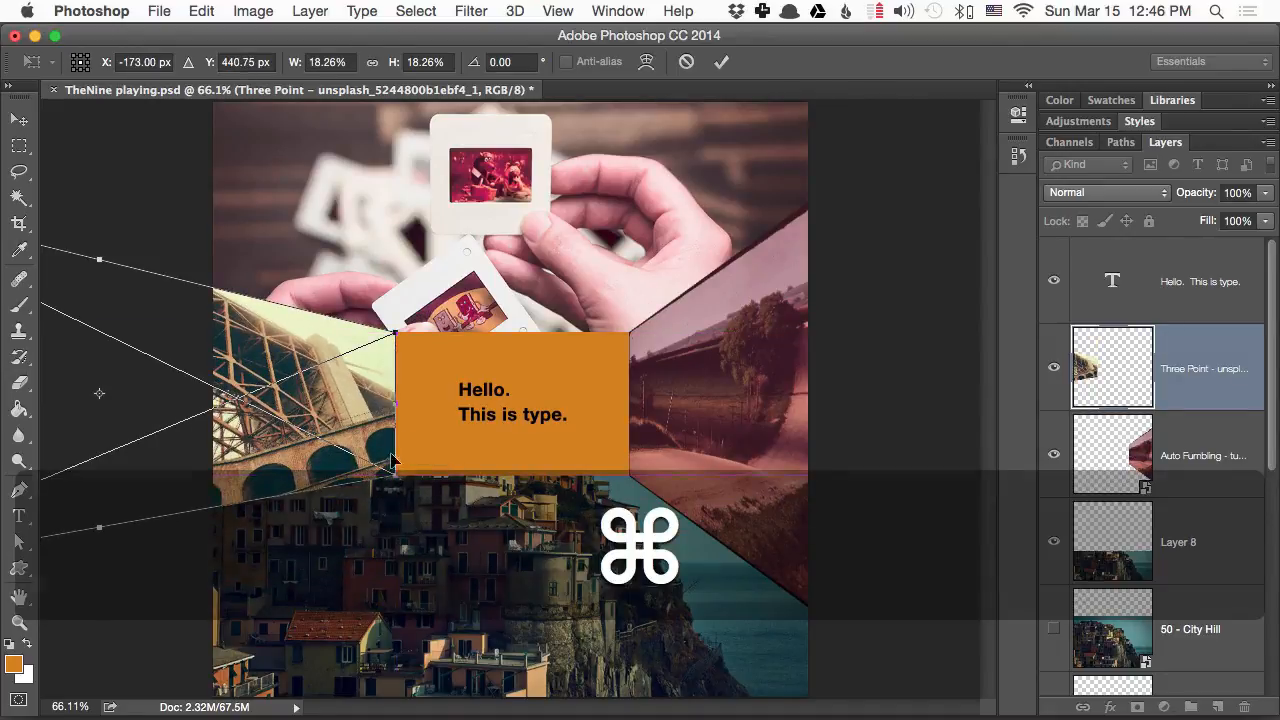
{"action": "key", "text": "space"}
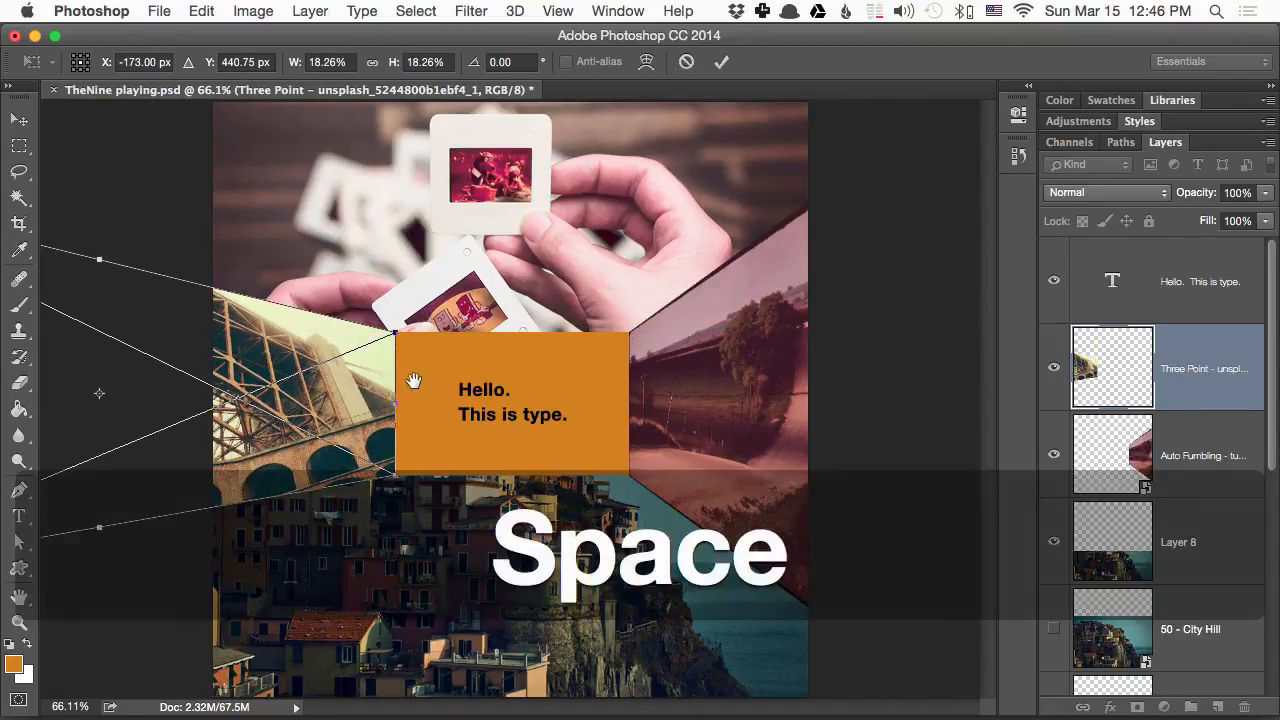
{"action": "key", "text": "Return"}
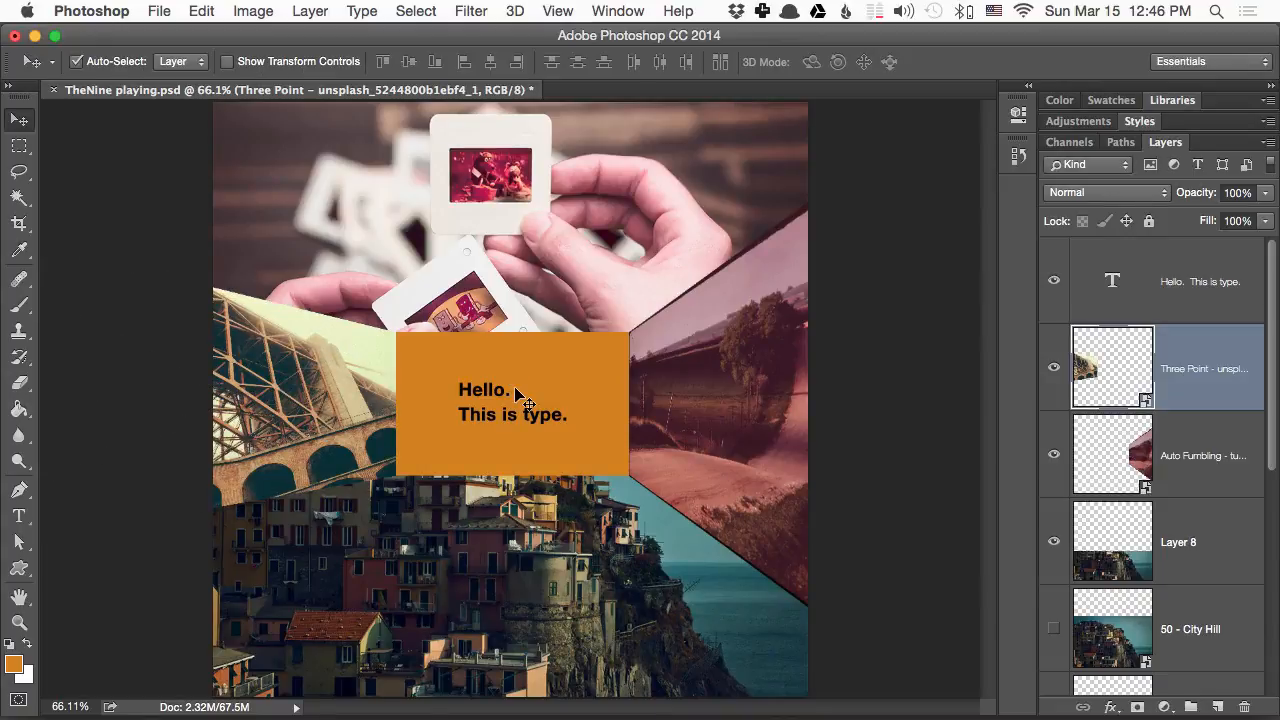
- Transform the bridge photo again, narrowing it to about 8.19% width with its right edge against the orange rectangle
{"action": "key", "text": "space"}
{"action": "key", "text": "super+t"}
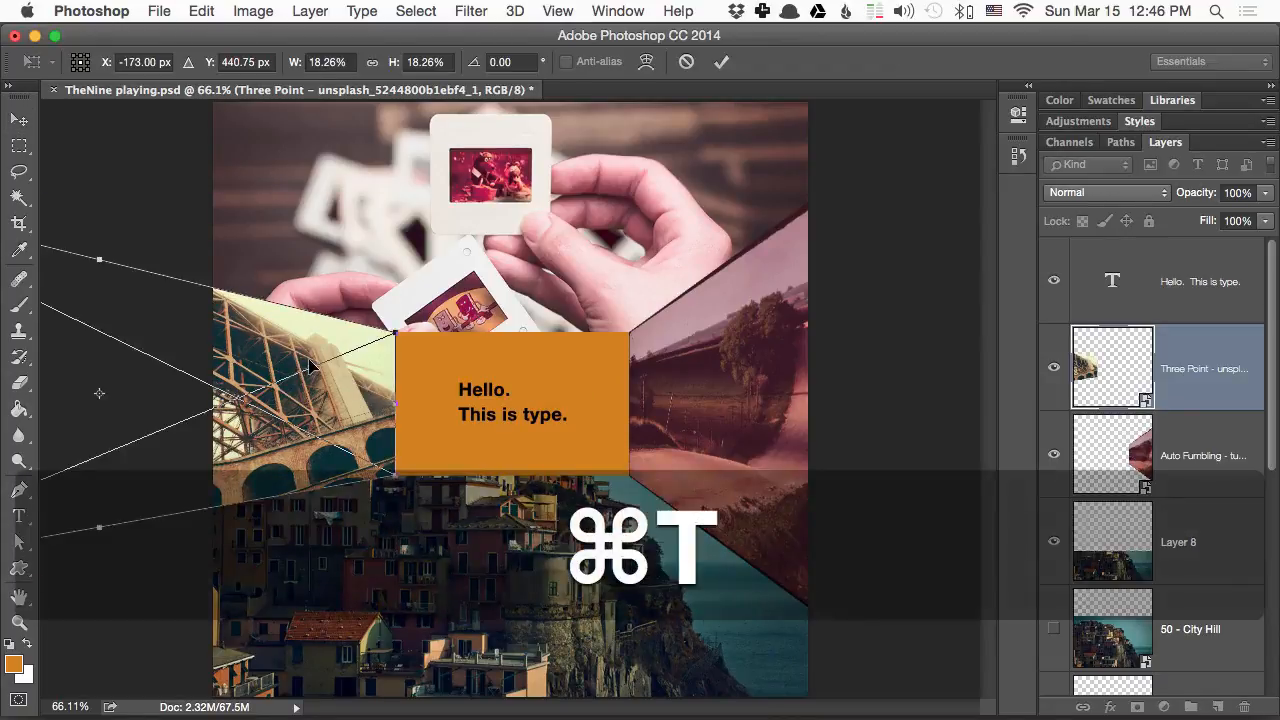
{"action": "left_click_drag", "start_coordinate": [310, 366], "coordinate": [380, 405]}
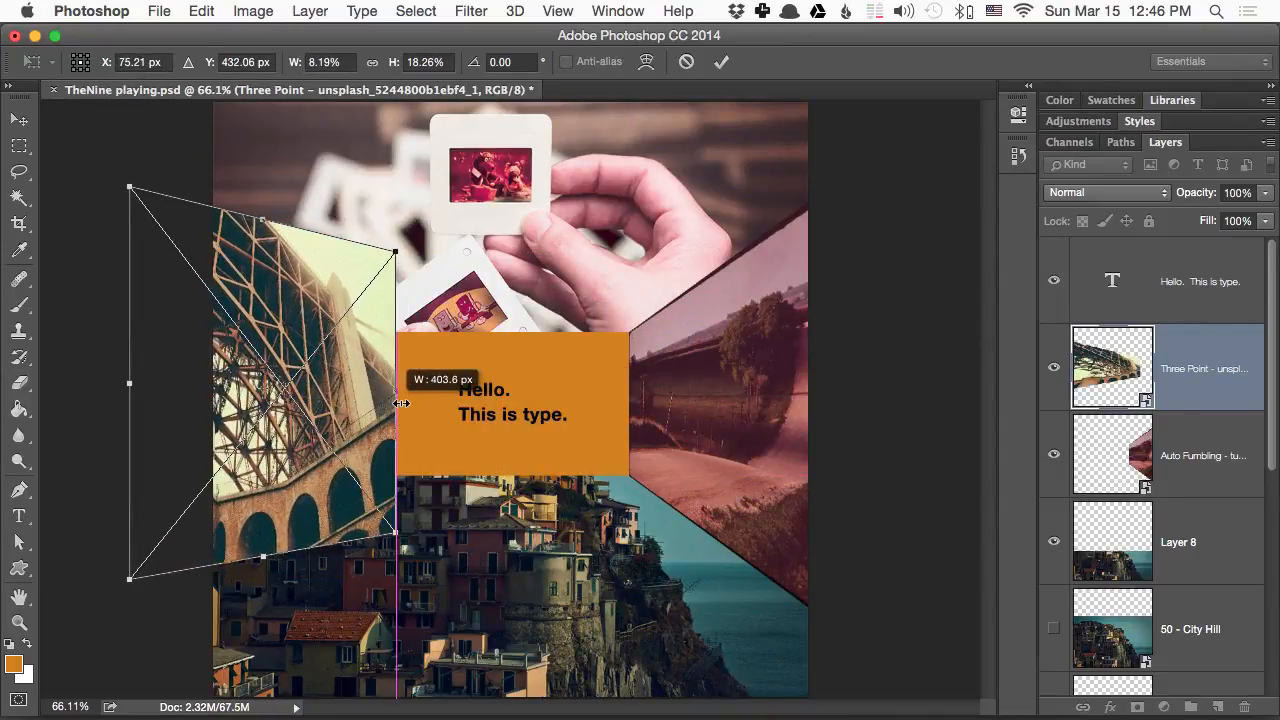
{"action": "left_click_drag", "start_coordinate": [401, 403], "coordinate": [401, 403]}
- Fit the bridge photo's right corners to the orange rectangle's left corners and spread its outer corners farther apart vertically
{"action": "left_click_drag", "start_coordinate": [397, 251], "coordinate": [397, 331]}
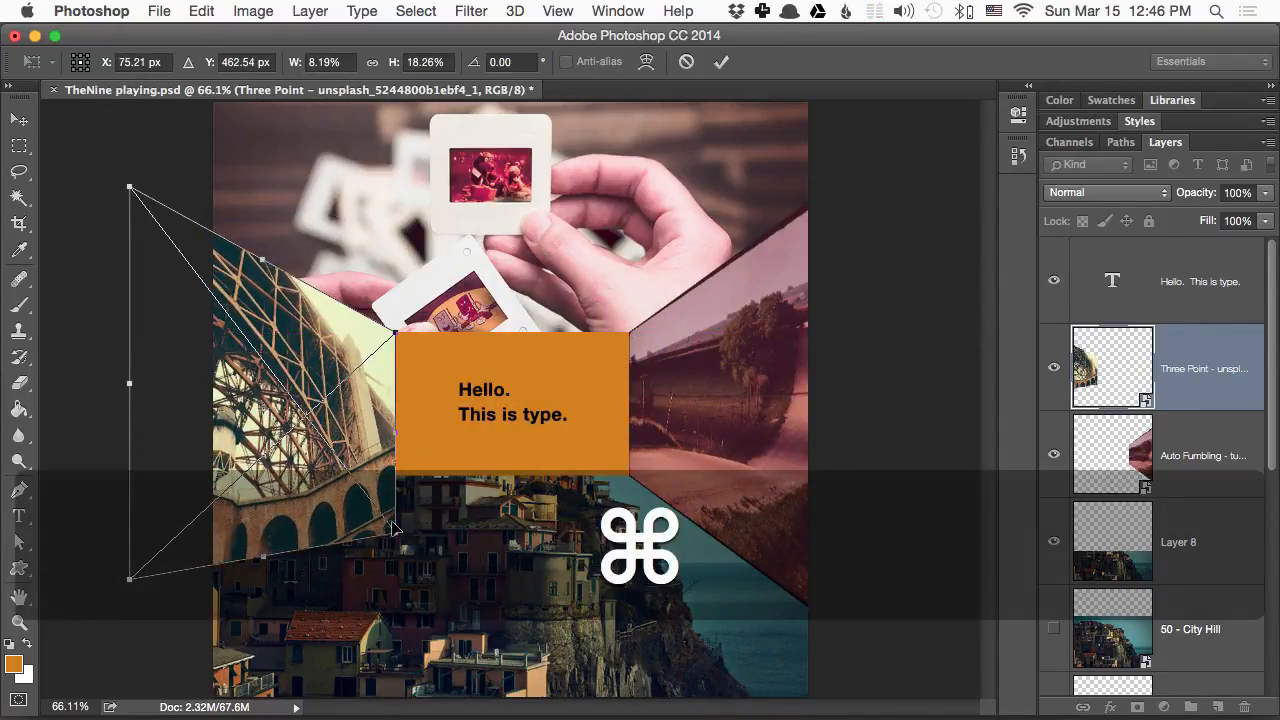
{"action": "left_click_drag", "start_coordinate": [391, 533], "coordinate": [392, 468]}
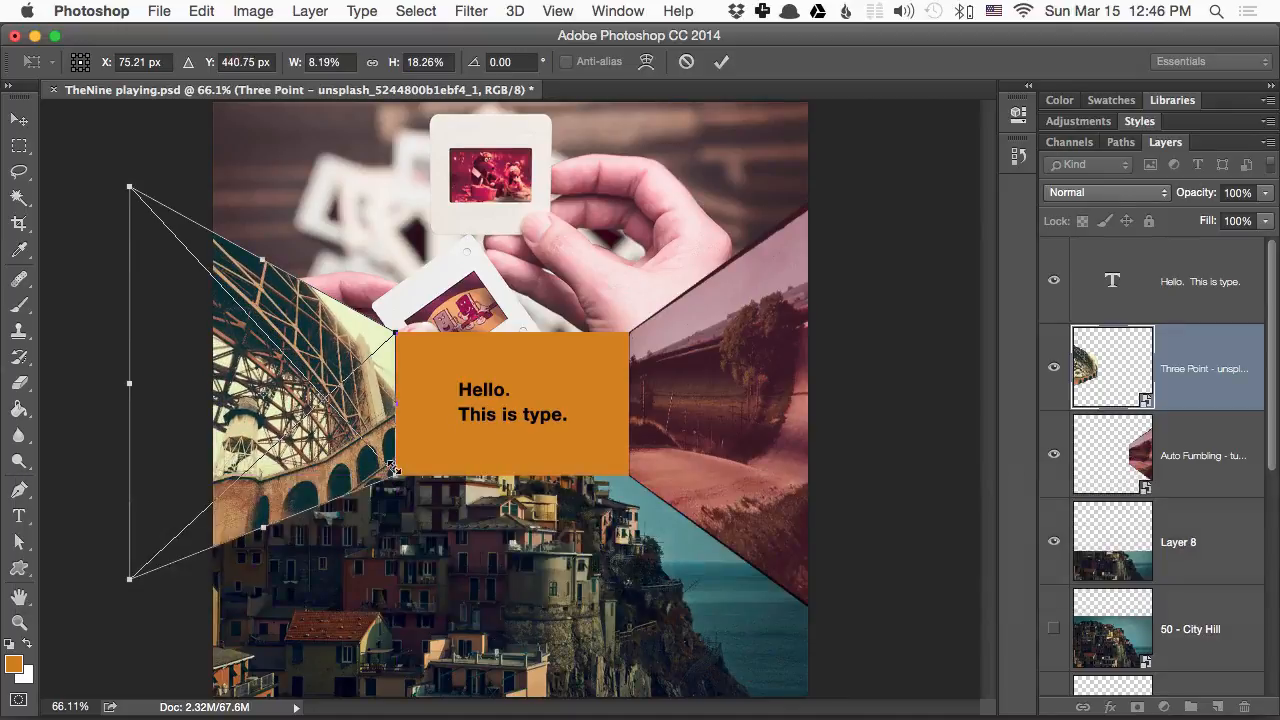
{"action": "left_click_drag", "start_coordinate": [130, 186], "coordinate": [130, 132]}
{"action": "left_click_drag", "start_coordinate": [127, 581], "coordinate": [127, 607]}
{"action": "key", "text": "Return"}
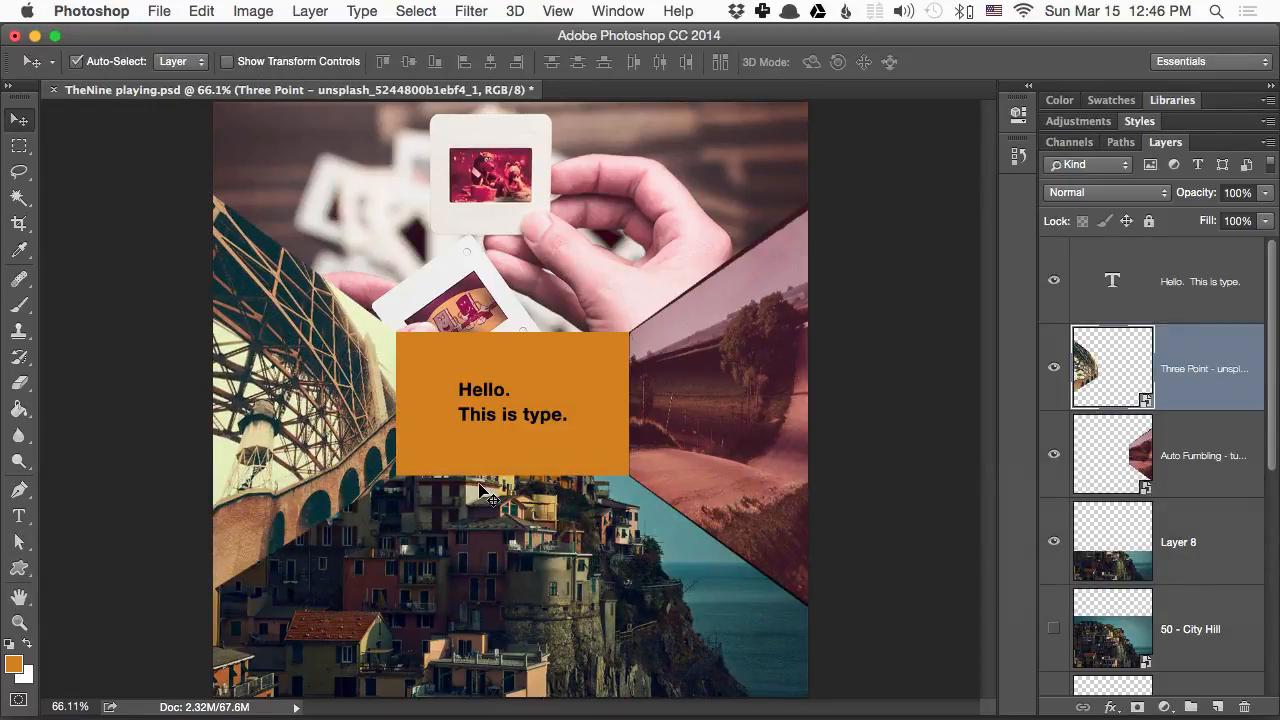
{"action": "left_click", "coordinate": [476, 400]}
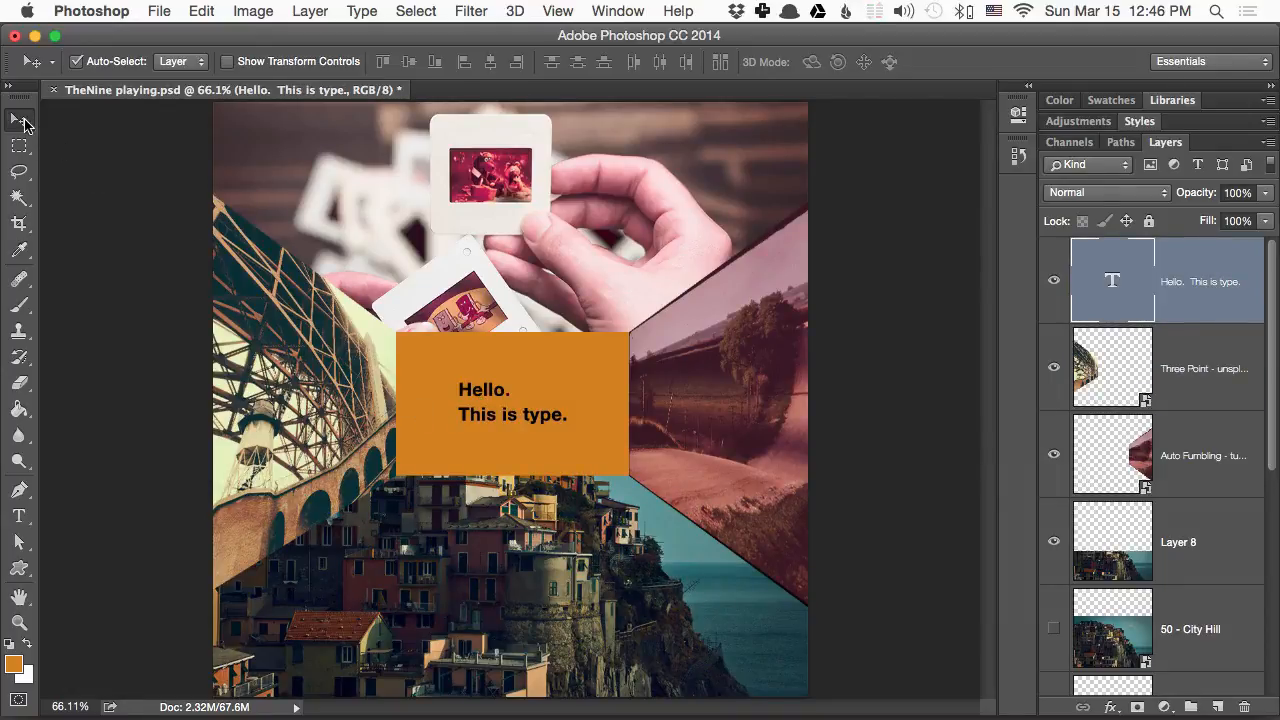
{"action": "left_click", "coordinate": [20, 147]}
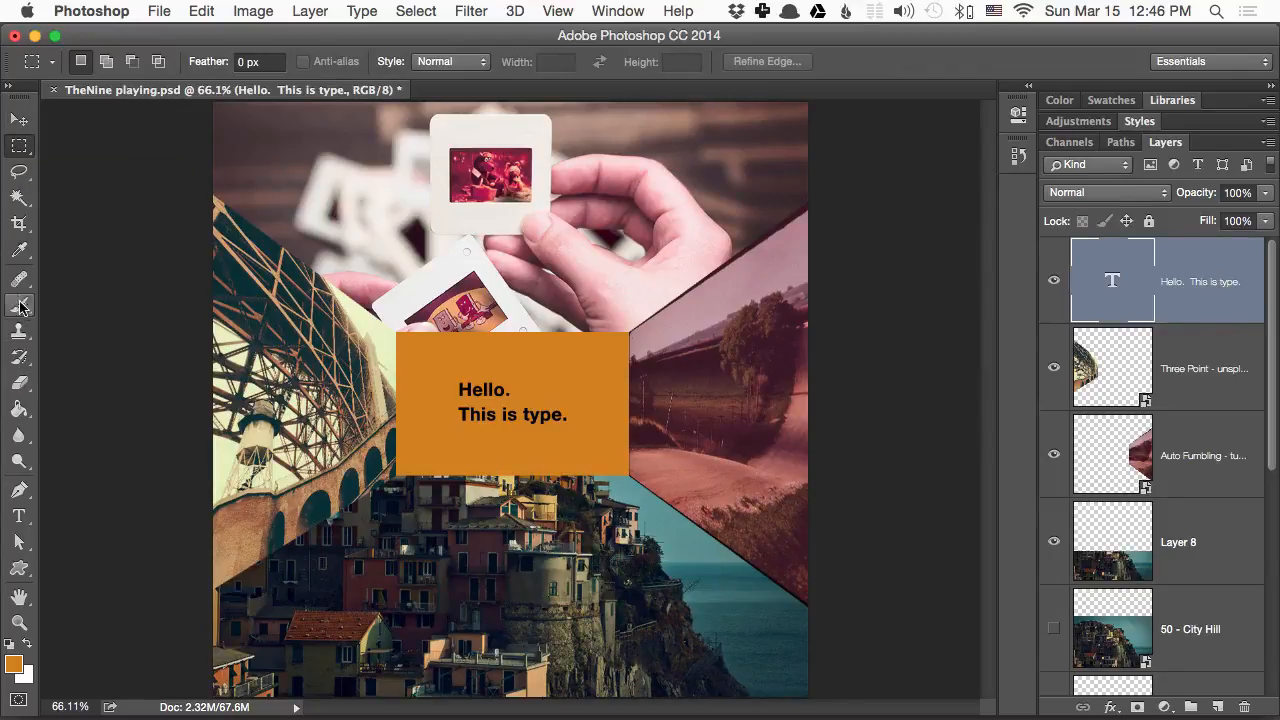
{"action": "left_click", "coordinate": [20, 412]}
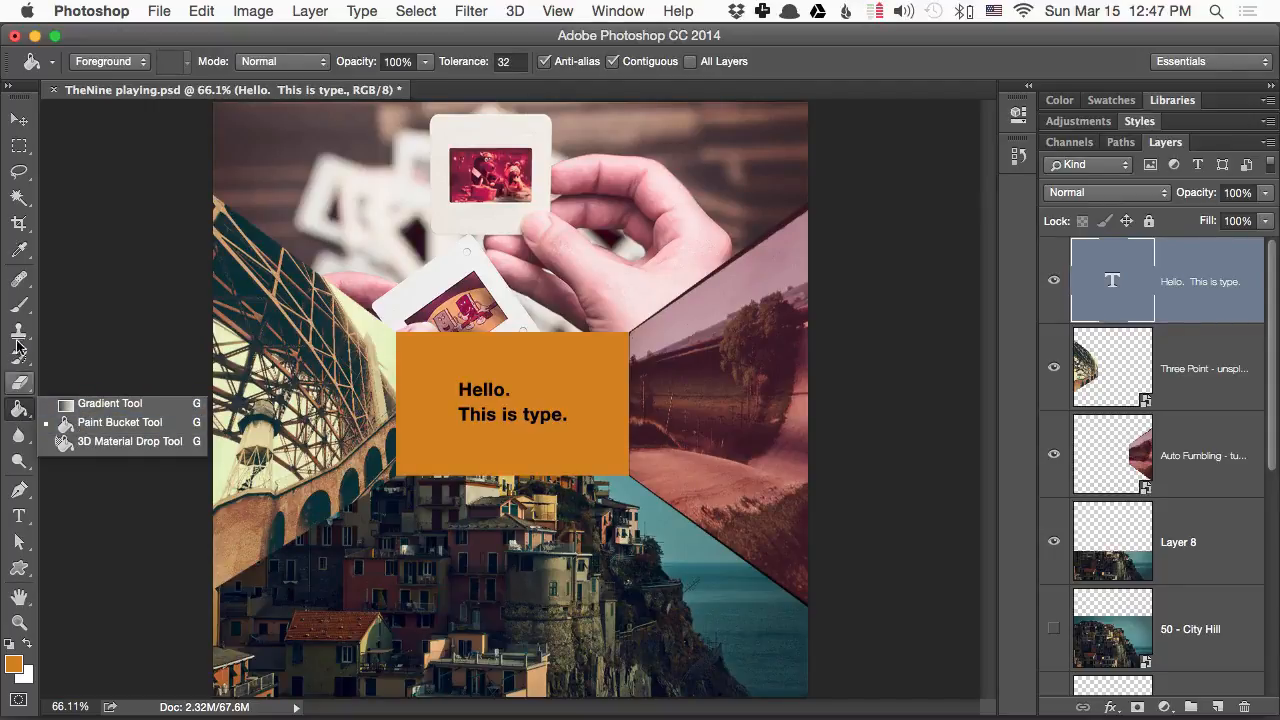
{"action": "left_click", "coordinate": [19, 119]}
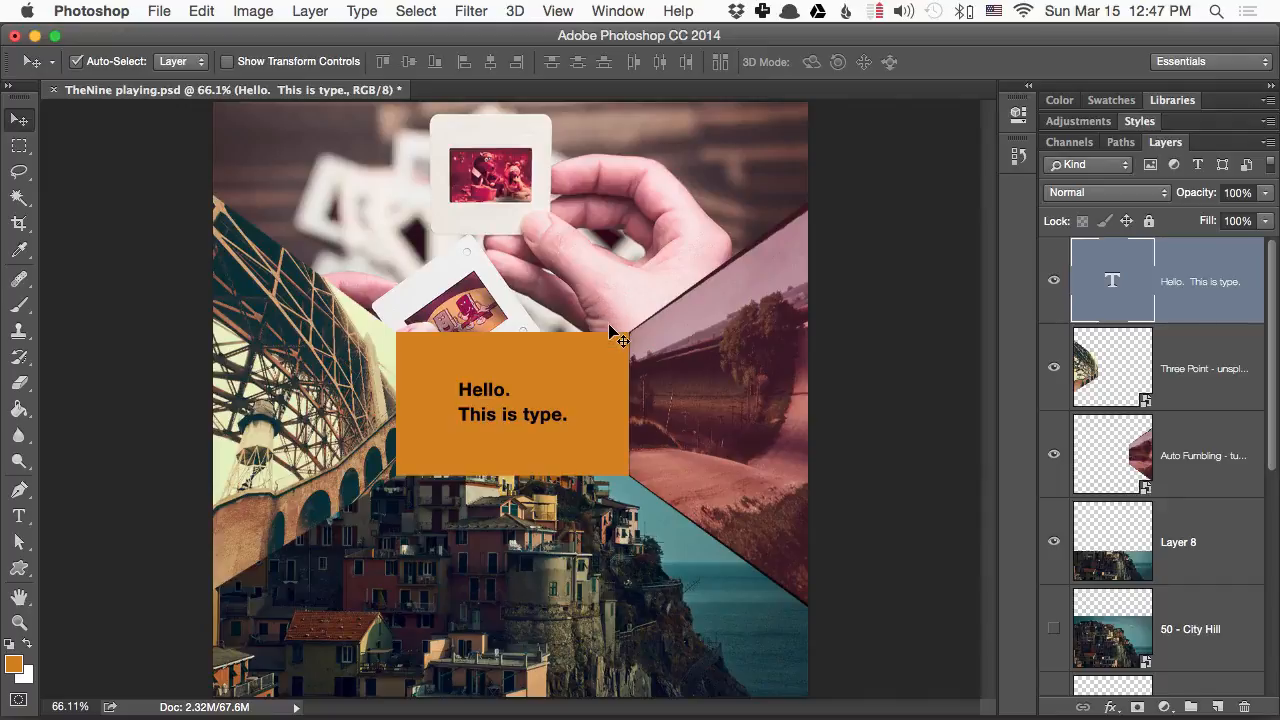
- Auto-select and slide the road photo down and back up beside the rectangle, and the bridge photo down and up to the canvas's upper-left corner
{"action": "left_click_drag", "start_coordinate": [600, 354], "coordinate": [600, 354]}
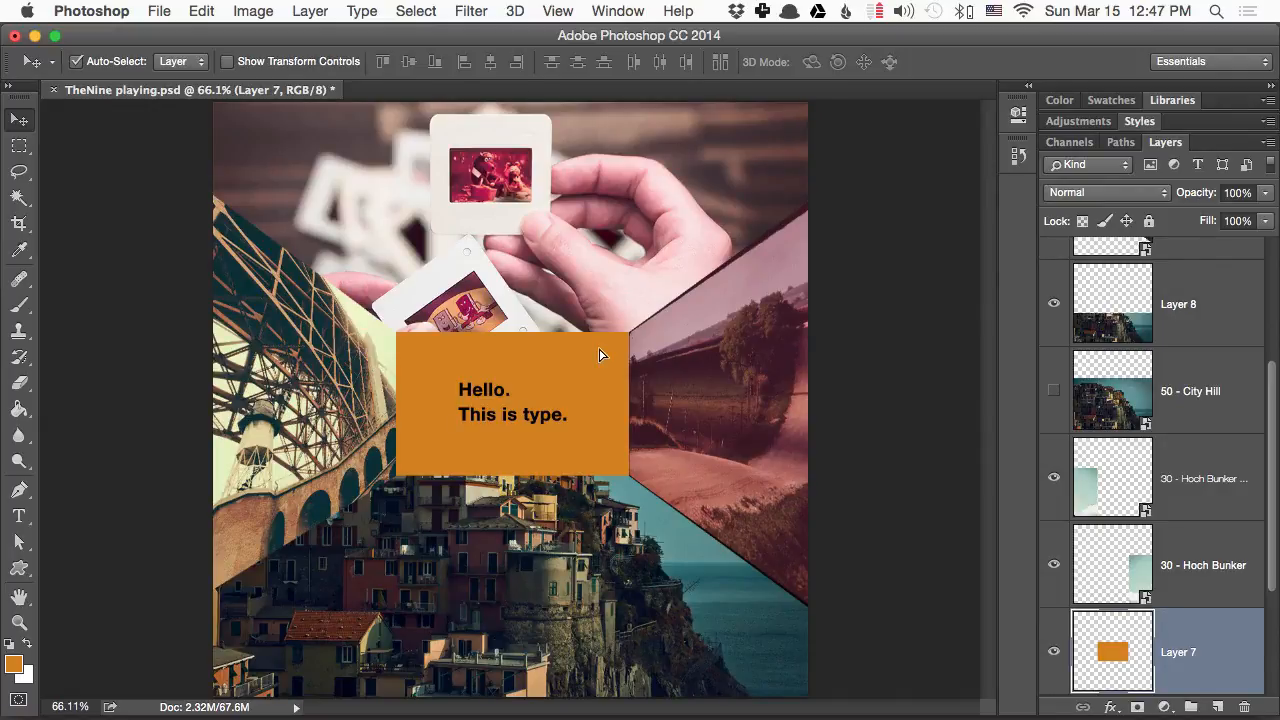
{"action": "left_click_drag", "start_coordinate": [686, 334], "coordinate": [688, 501]}
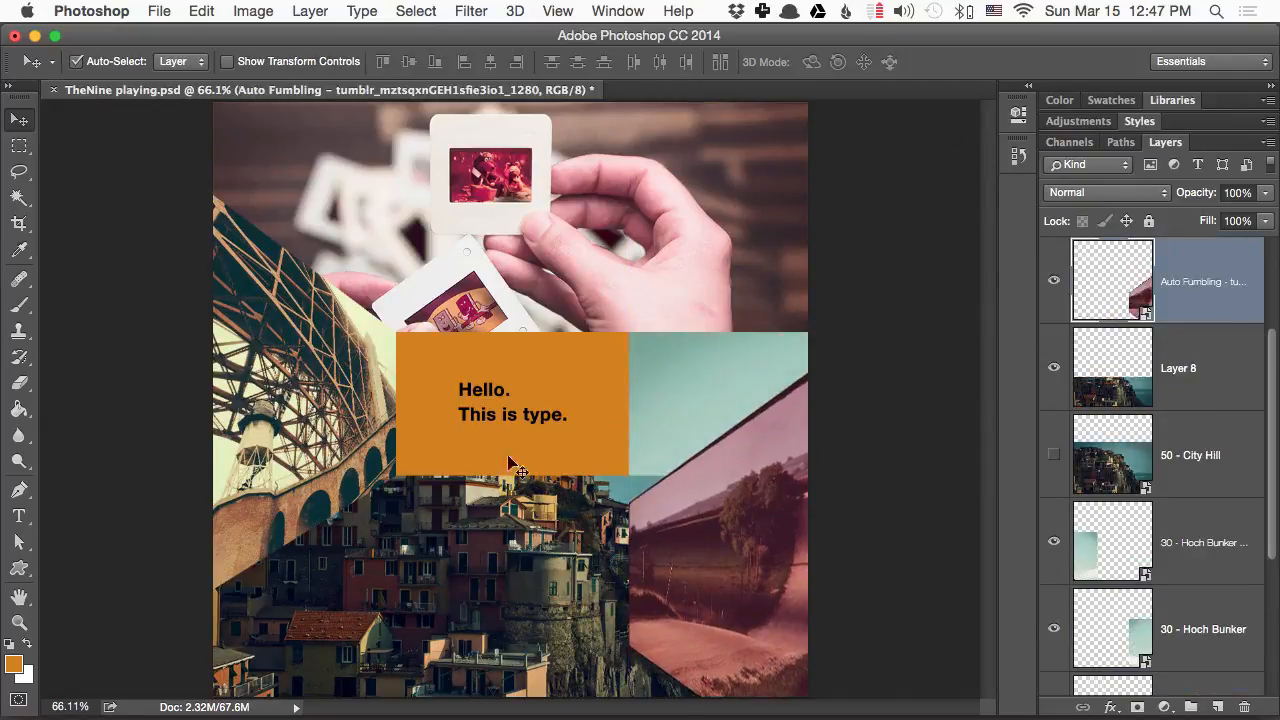
{"action": "left_click_drag", "start_coordinate": [313, 431], "coordinate": [312, 537]}
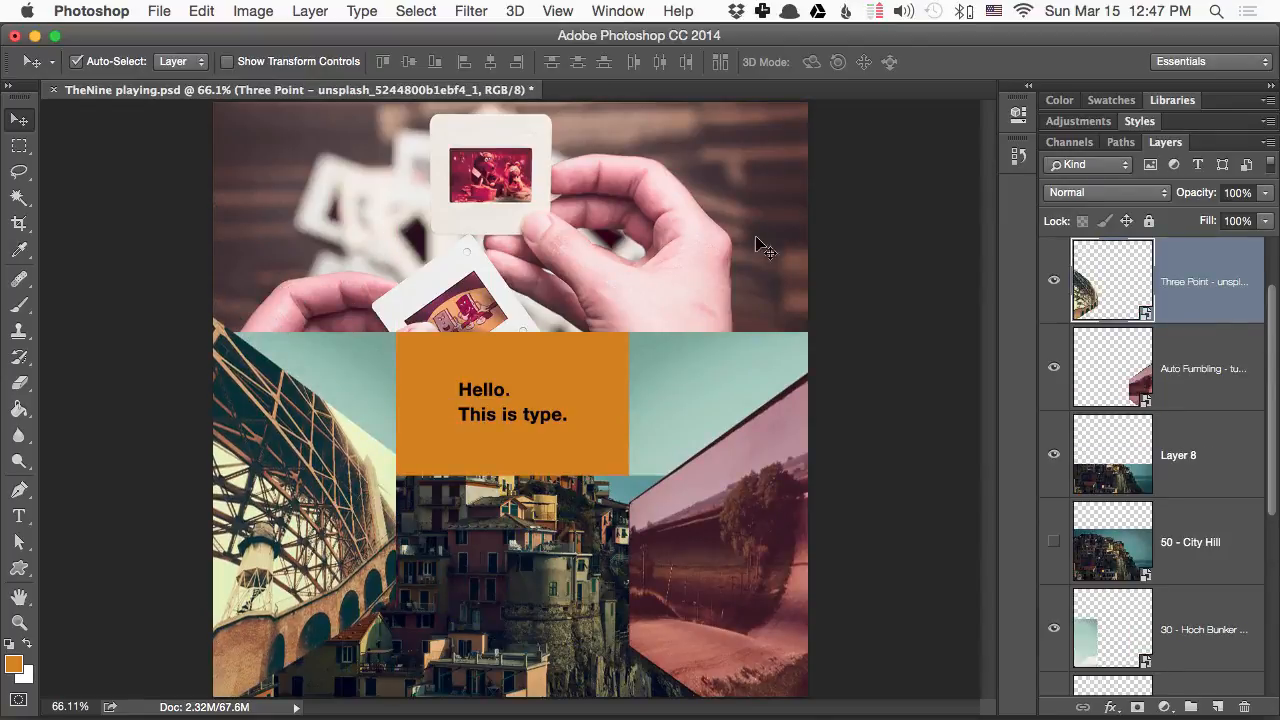
{"action": "left_click_drag", "start_coordinate": [754, 510], "coordinate": [756, 360]}
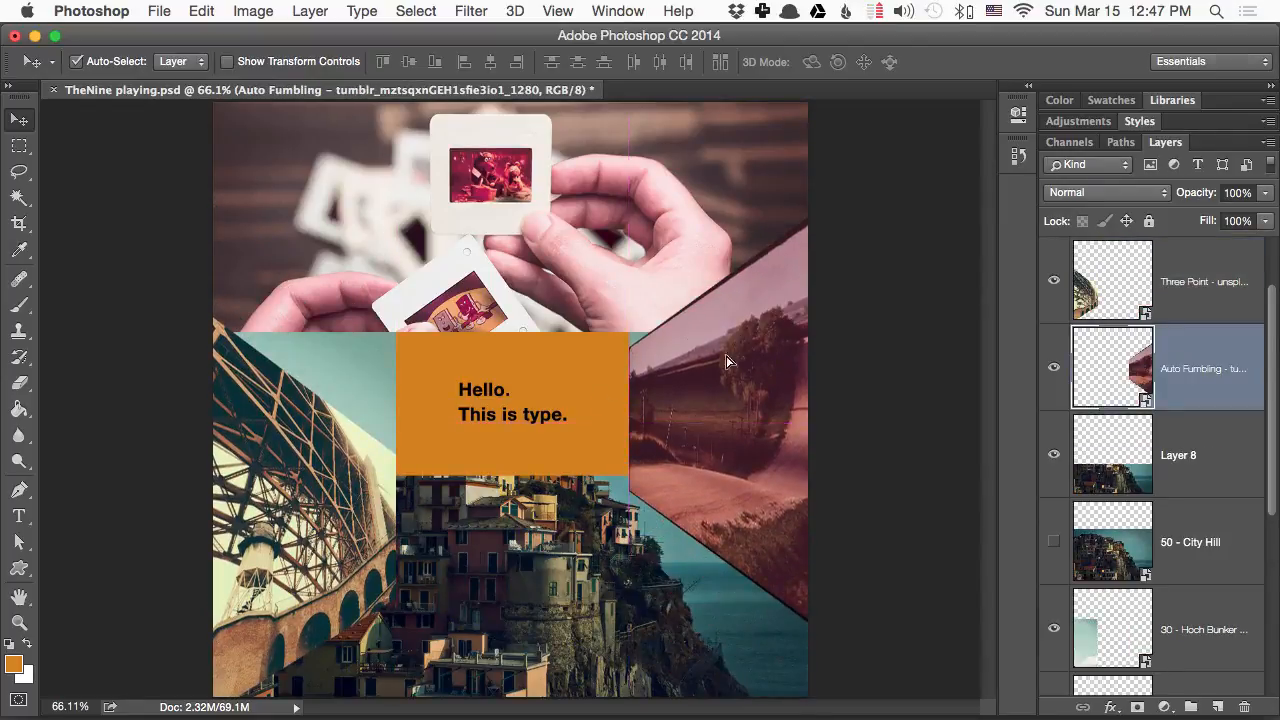
{"action": "left_click", "coordinate": [255, 482]}
{"action": "left_click_drag", "start_coordinate": [255, 482], "coordinate": [256, 262]}
- Move the text up onto the slides photo and the cropped City Hill copy up over the orange rectangle
{"action": "left_click_drag", "start_coordinate": [525, 416], "coordinate": [523, 202]}
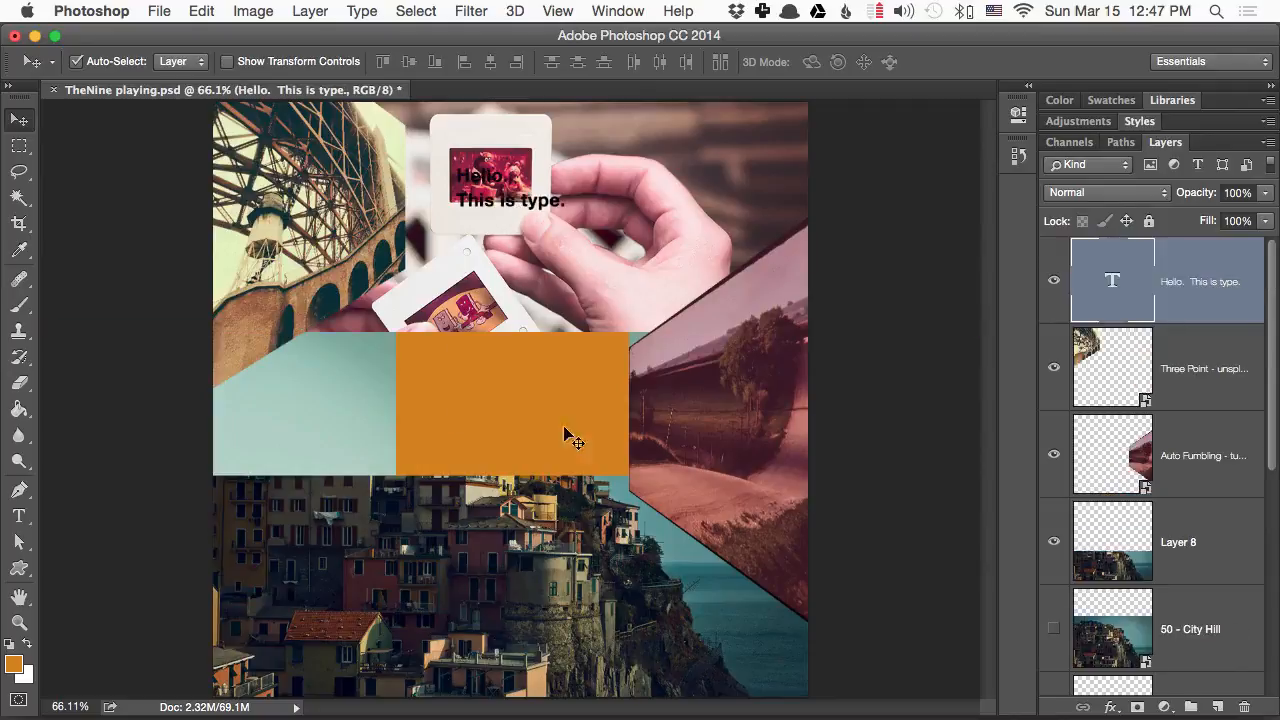
{"action": "left_click_drag", "start_coordinate": [562, 578], "coordinate": [553, 400]}
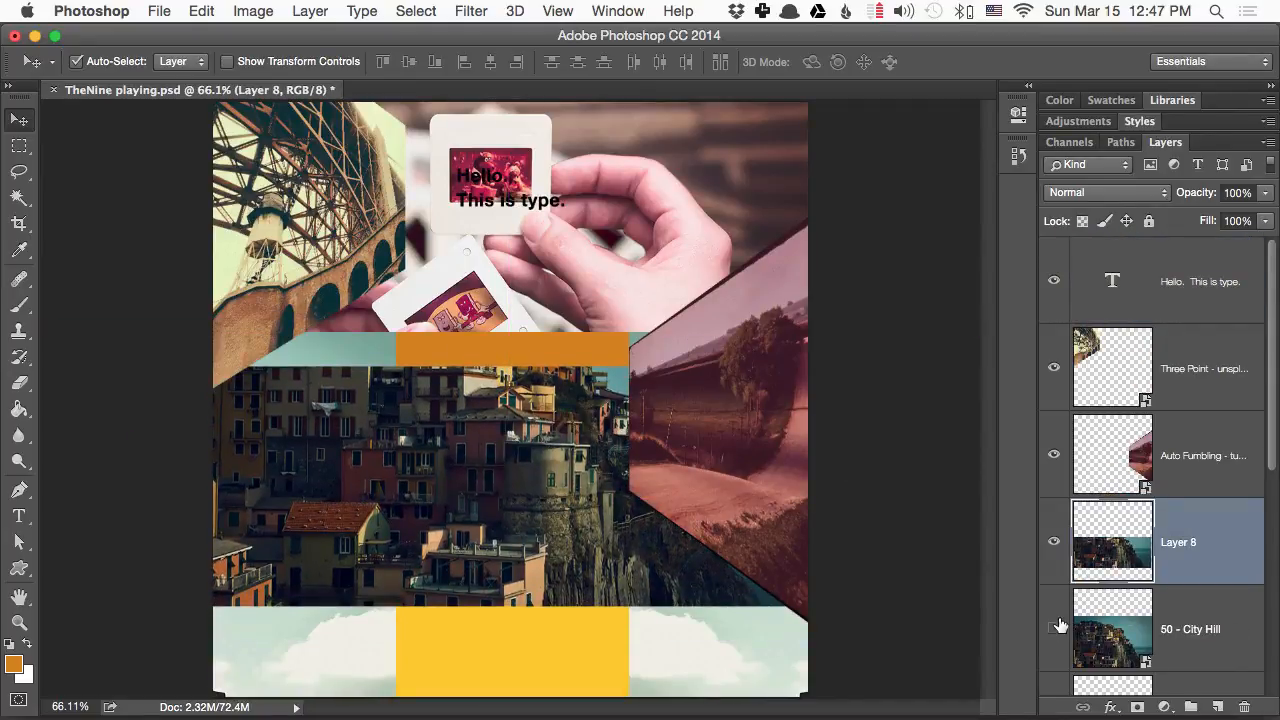
- Show the 50 - City Hill layer directly beneath the text layer and slide its photo up to align with the cropped copy's lower edge
{"action": "left_click_drag", "start_coordinate": [1243, 614], "coordinate": [1200, 322]}
{"action": "left_click_drag", "start_coordinate": [452, 395], "coordinate": [455, 330]}
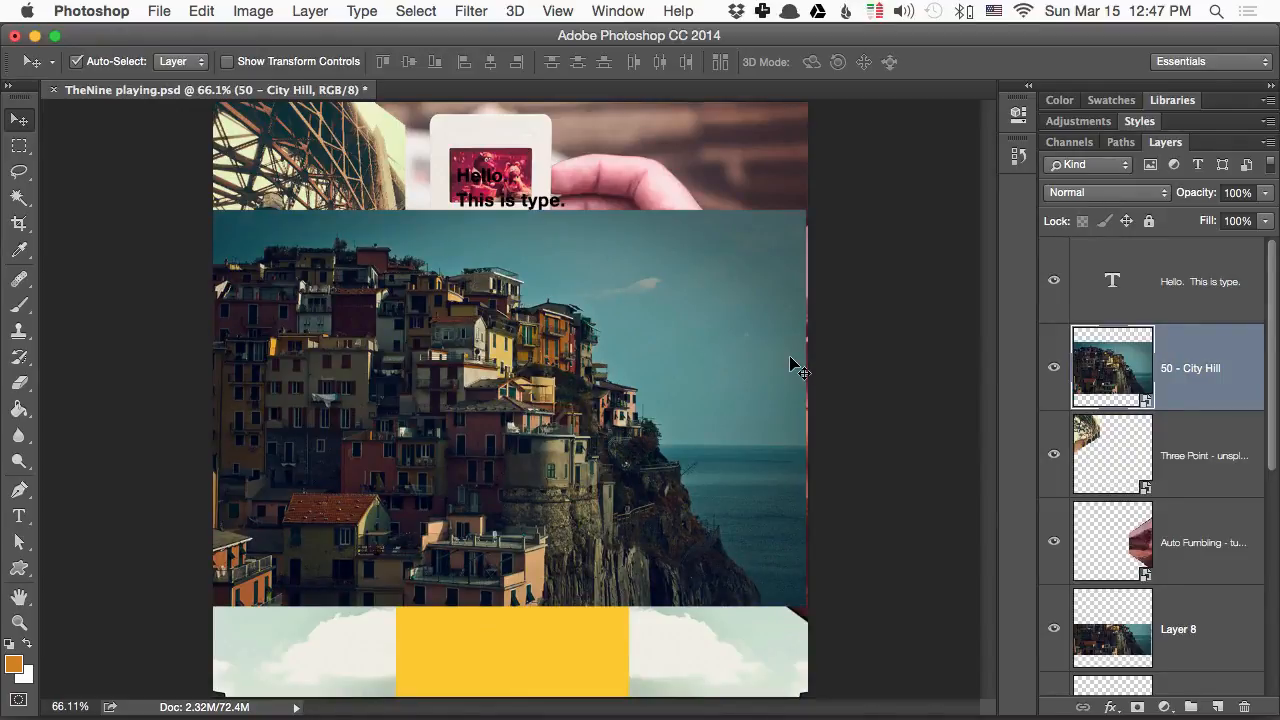
- Cut the sky and sea out of the 50 - City Hill photo using Quick Selection, rasterizing the layer and clearing the selection
{"action": "key", "text": "w"}
{"action": "key", "text": "shift+w"}
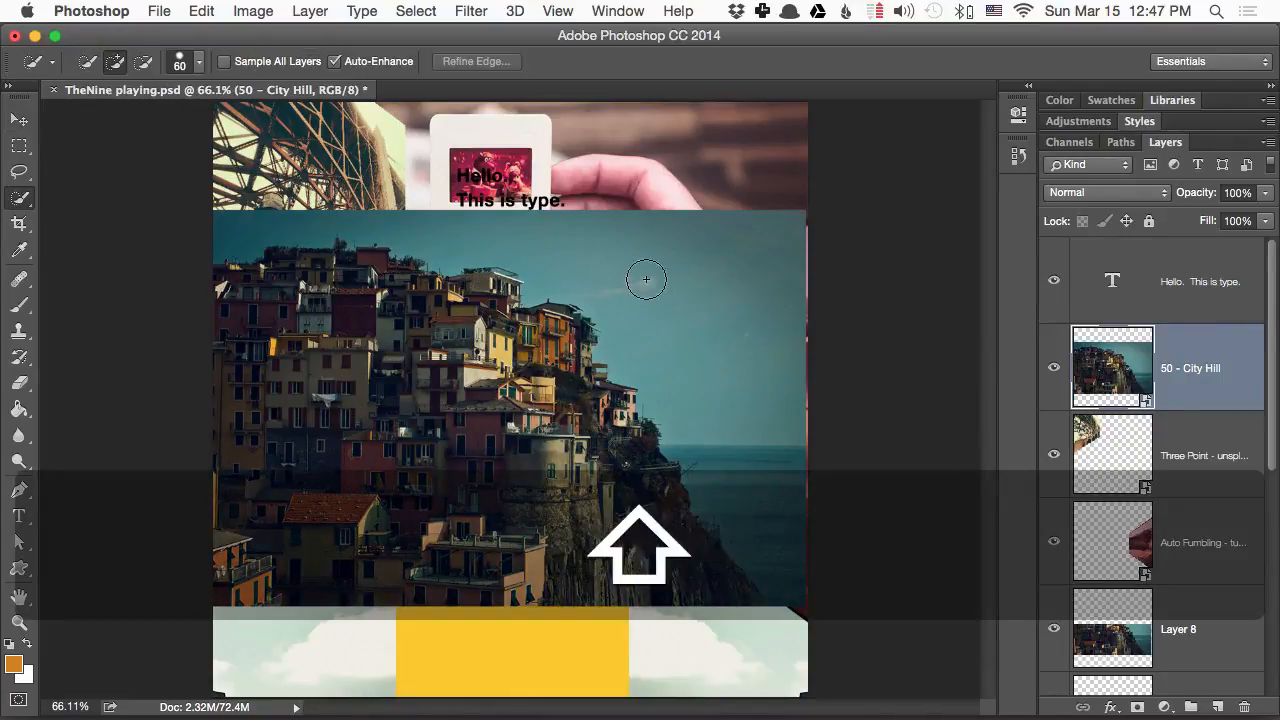
{"action": "mouse_move", "coordinate": [763, 497]}
{"action": "left_mouse_down"}
{"action": "mouse_move", "coordinate": [686, 314]}
{"action": "mouse_move", "coordinate": [621, 264]}
{"action": "mouse_move", "coordinate": [343, 223]}
{"action": "mouse_move", "coordinate": [309, 206]}
{"action": "mouse_move", "coordinate": [289, 214]}
{"action": "mouse_move", "coordinate": [479, 258]}
{"action": "left_mouse_up"}
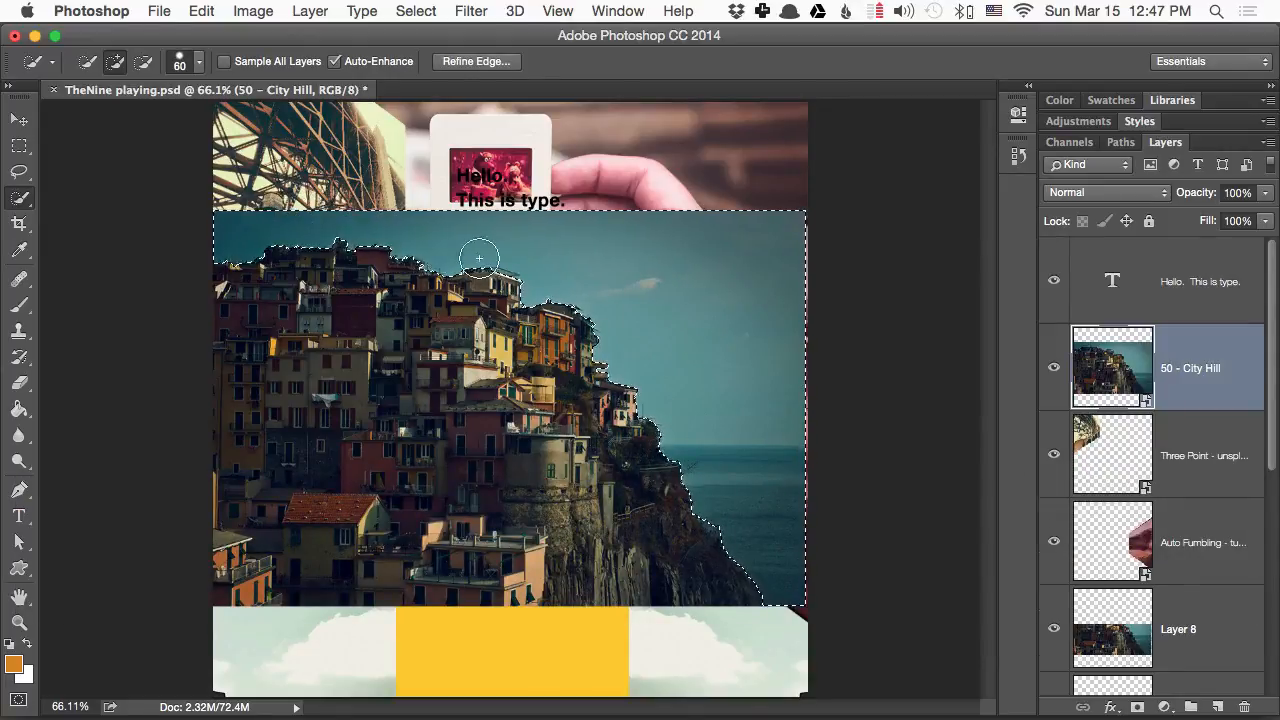
{"action": "right_click", "coordinate": [1184, 398]}
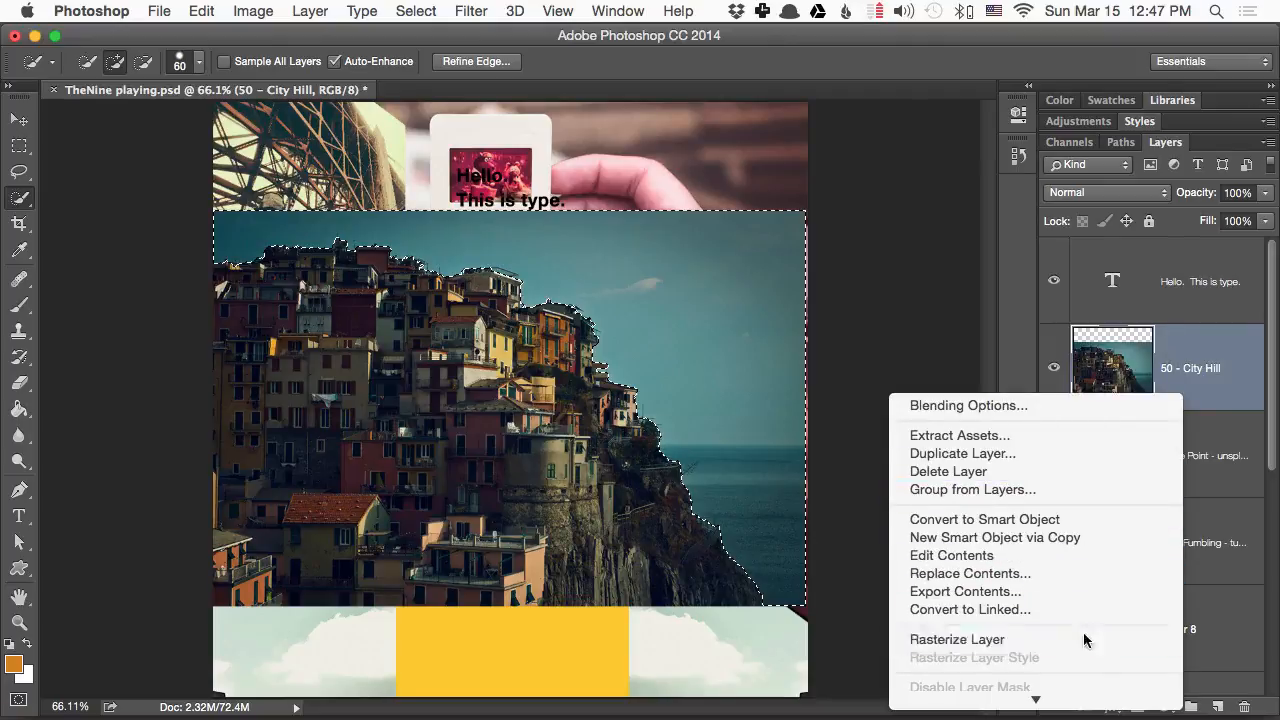
{"action": "key", "text": "BackSpace"}
{"action": "key", "text": "BackSpace"}
{"action": "key", "text": "super+d"}
- Move the City Hill cutout up and right over the slides and road photos, and auto-select and shift the bridge photo down and left
{"action": "key", "text": "v"}
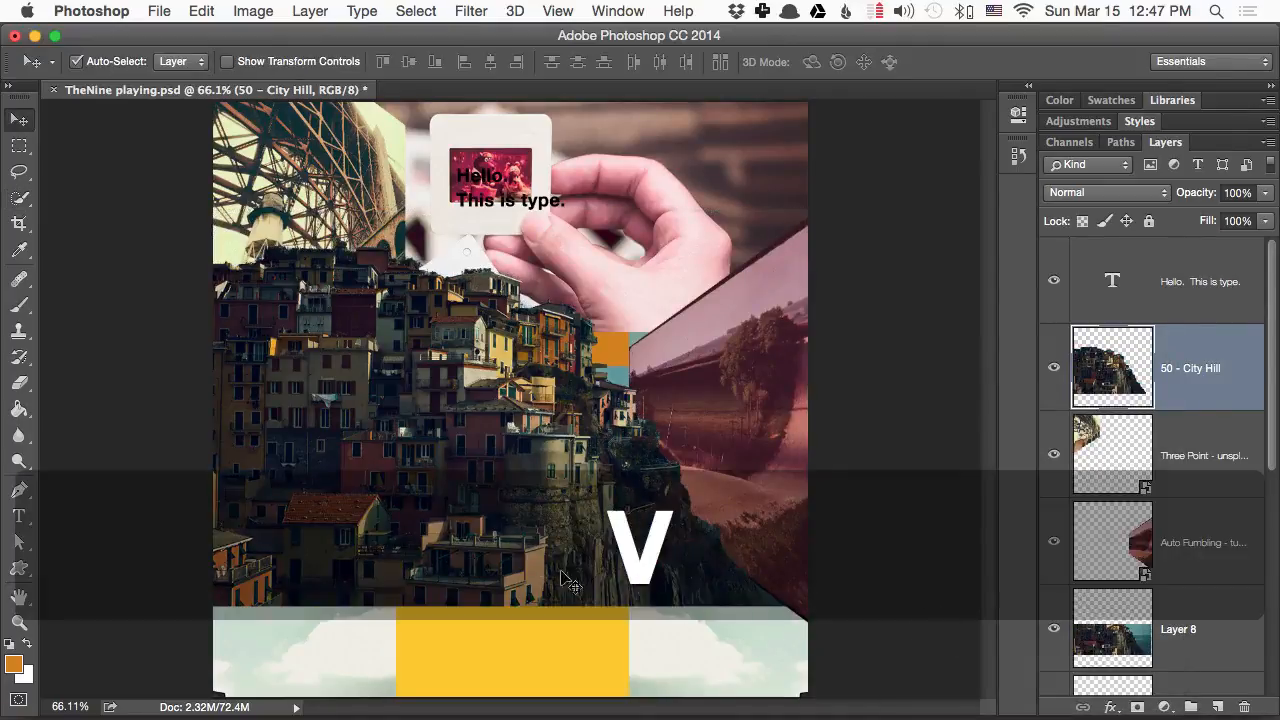
{"action": "left_click_drag", "start_coordinate": [566, 580], "coordinate": [622, 505]}
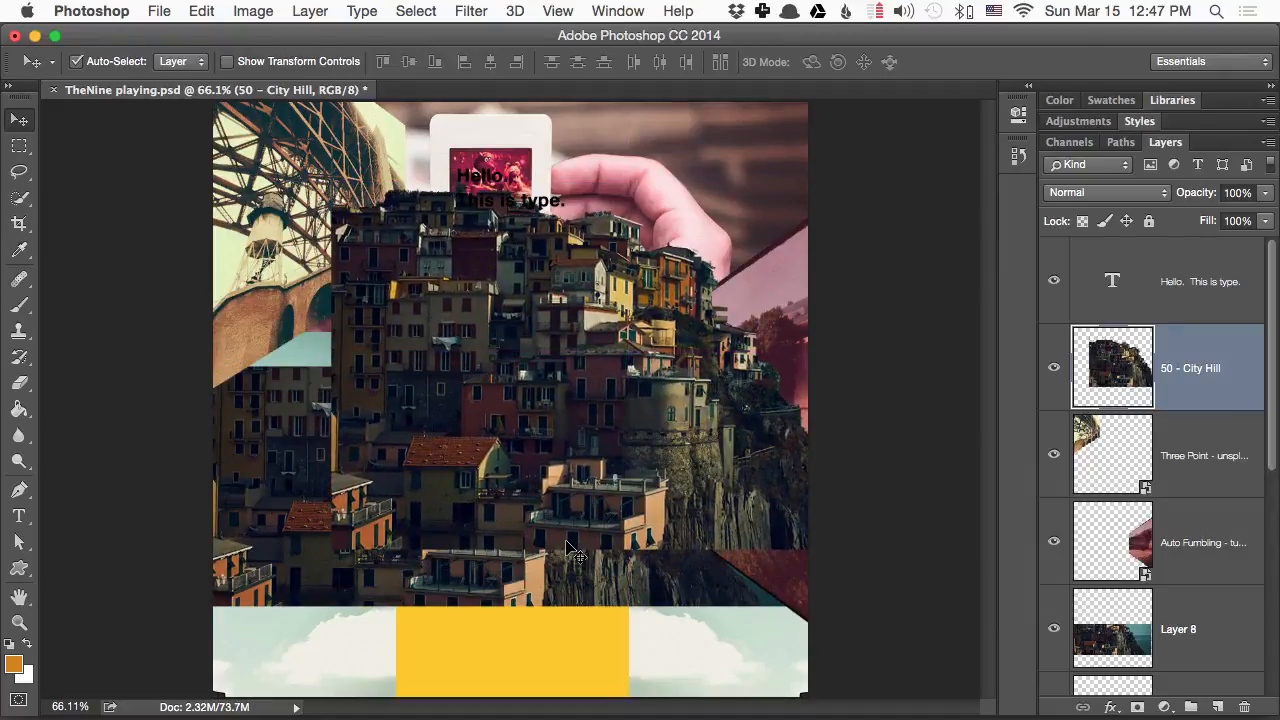
{"action": "left_click_drag", "start_coordinate": [580, 416], "coordinate": [610, 408]}
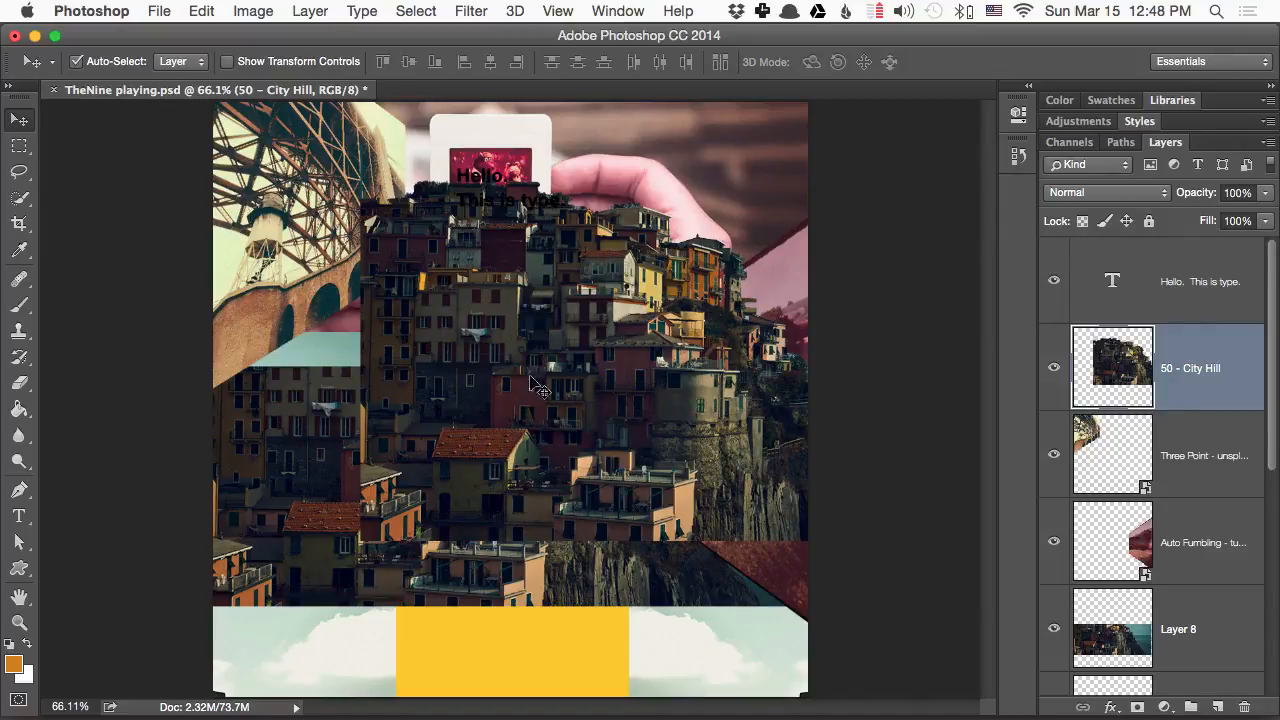
{"action": "left_click_drag", "start_coordinate": [339, 246], "coordinate": [290, 325]}
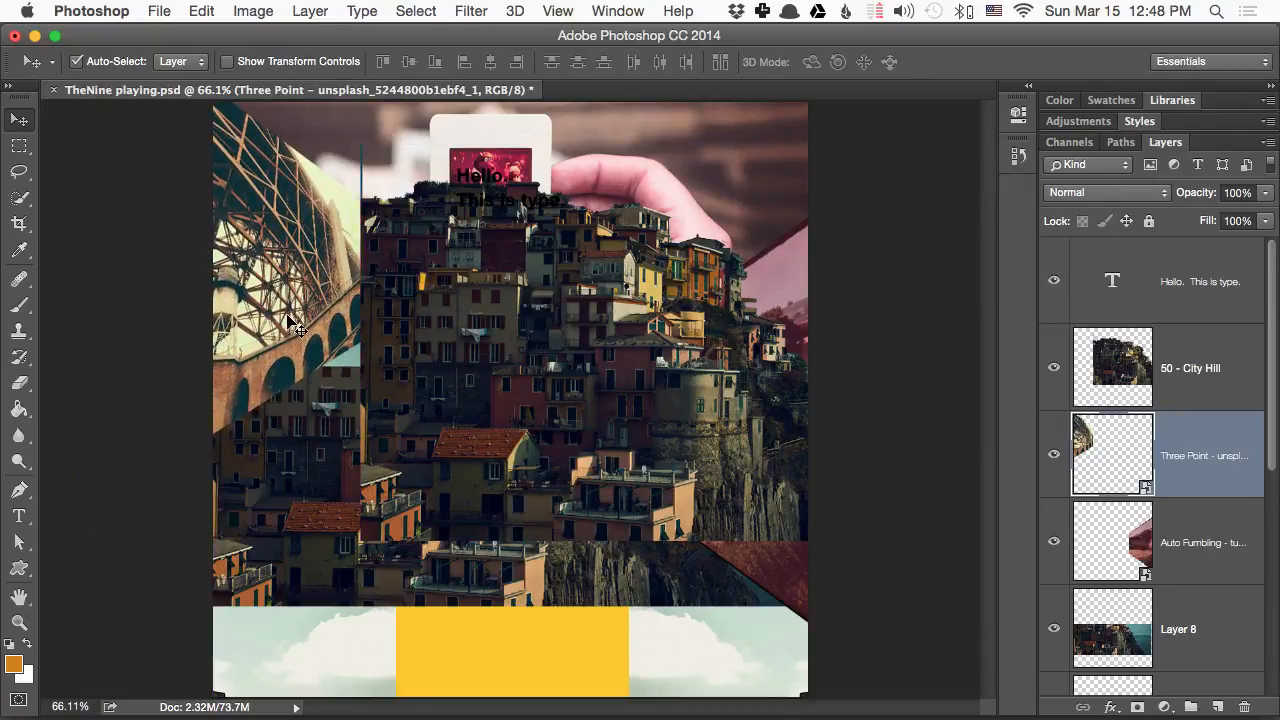